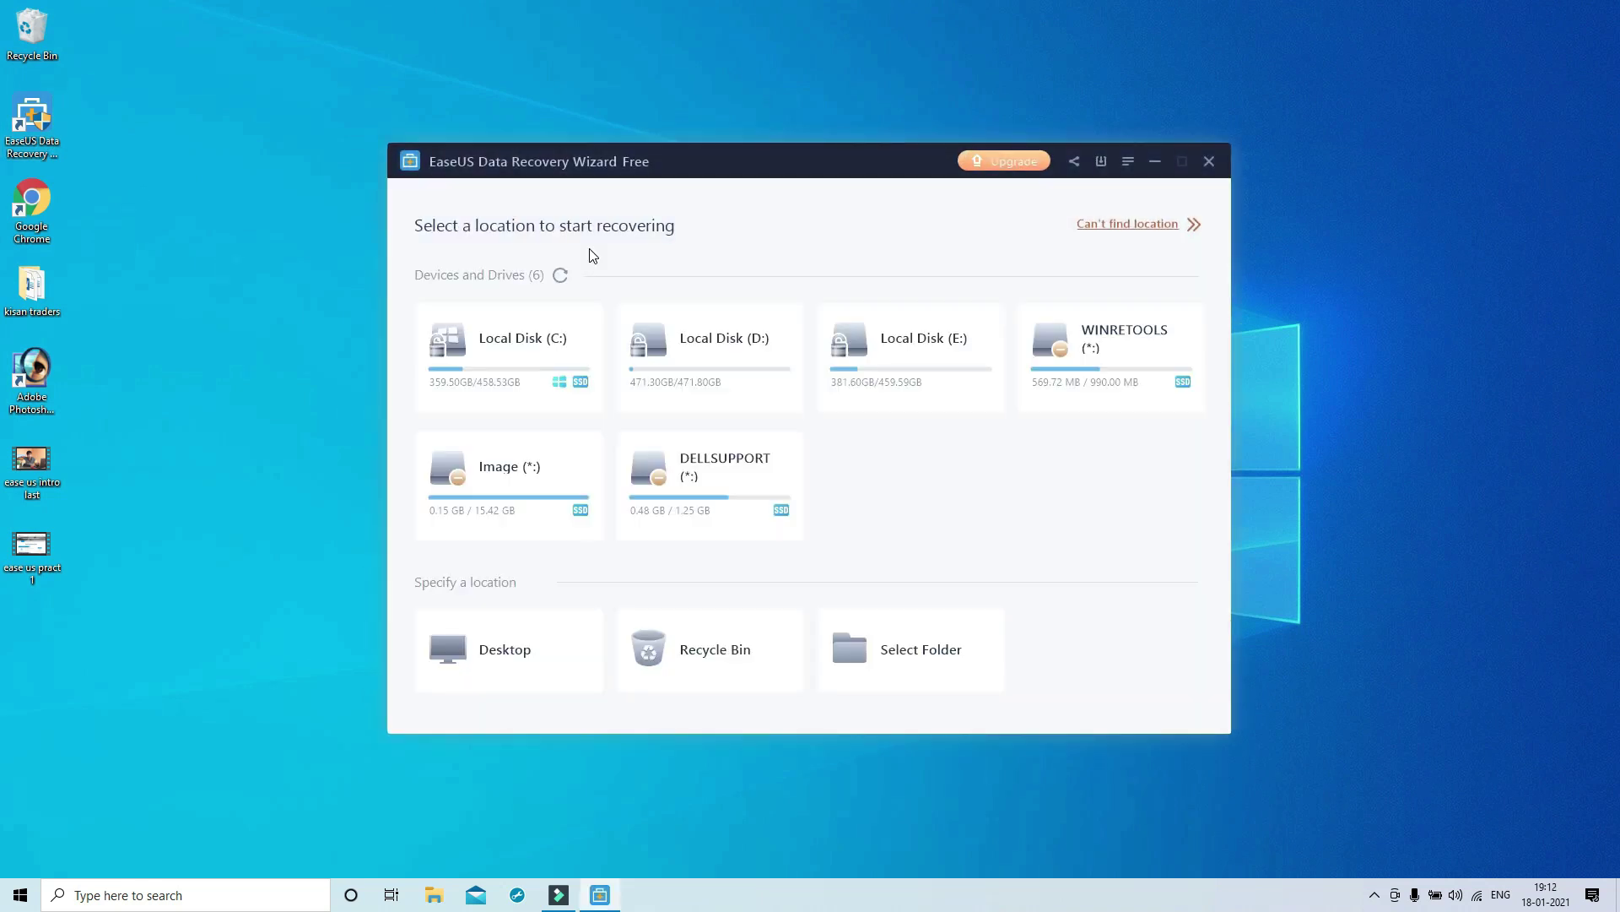
Look over the available recovery locations, including the folder browser and the list of physical disks and partitions
mouse_move(488, 349)
mouse_move(496, 503)
mouse_move(742, 480)
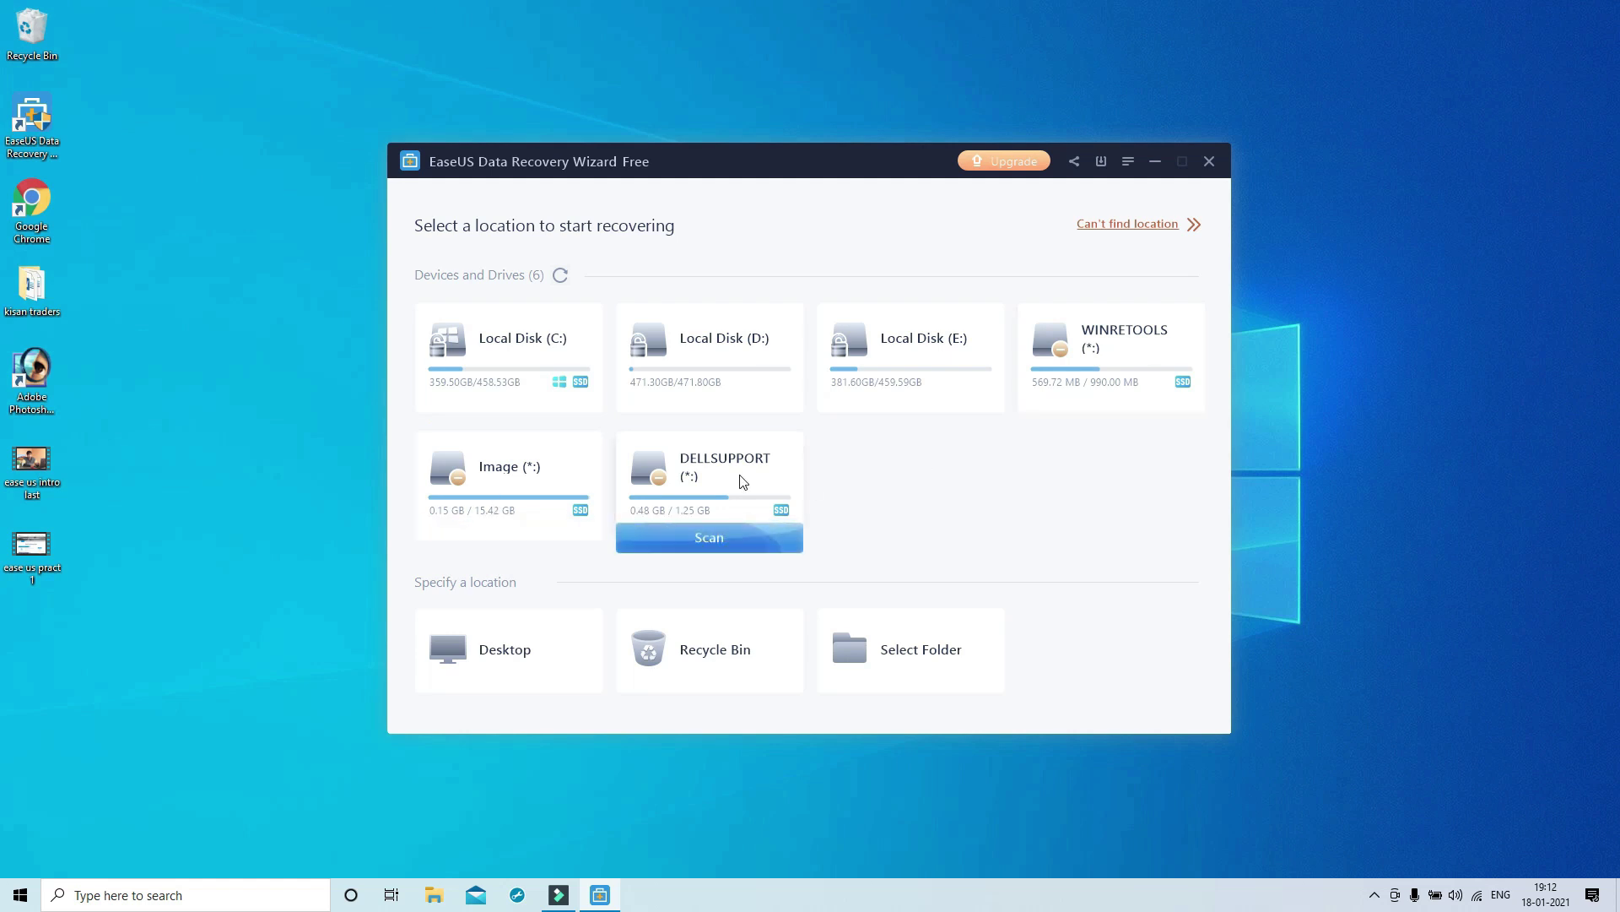
mouse_move(458, 660)
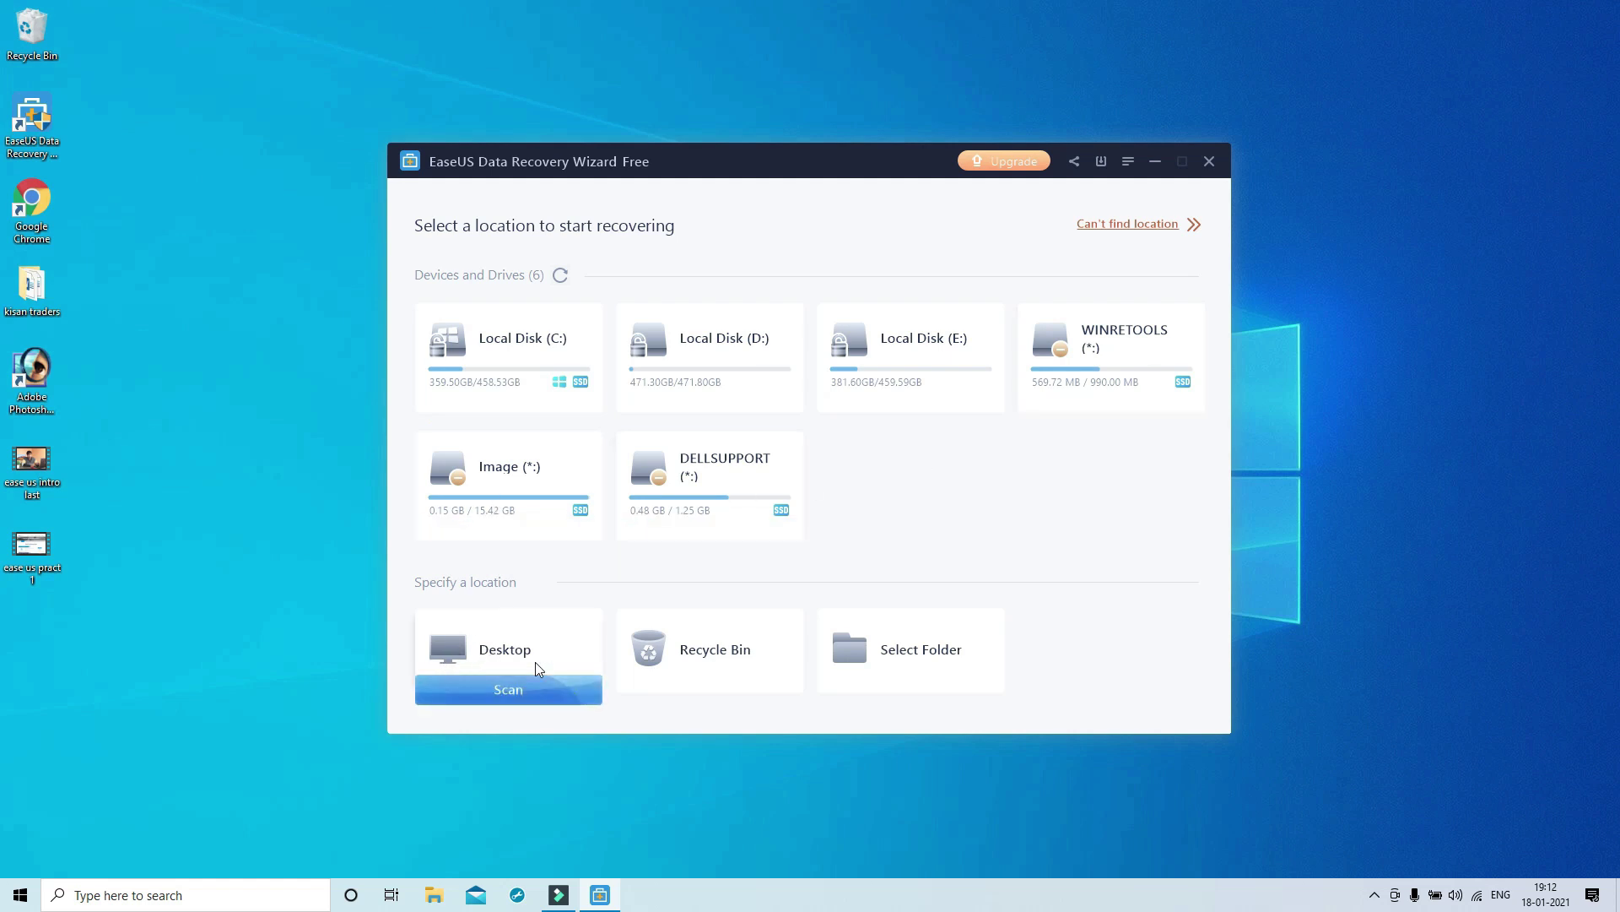
mouse_move(880, 656)
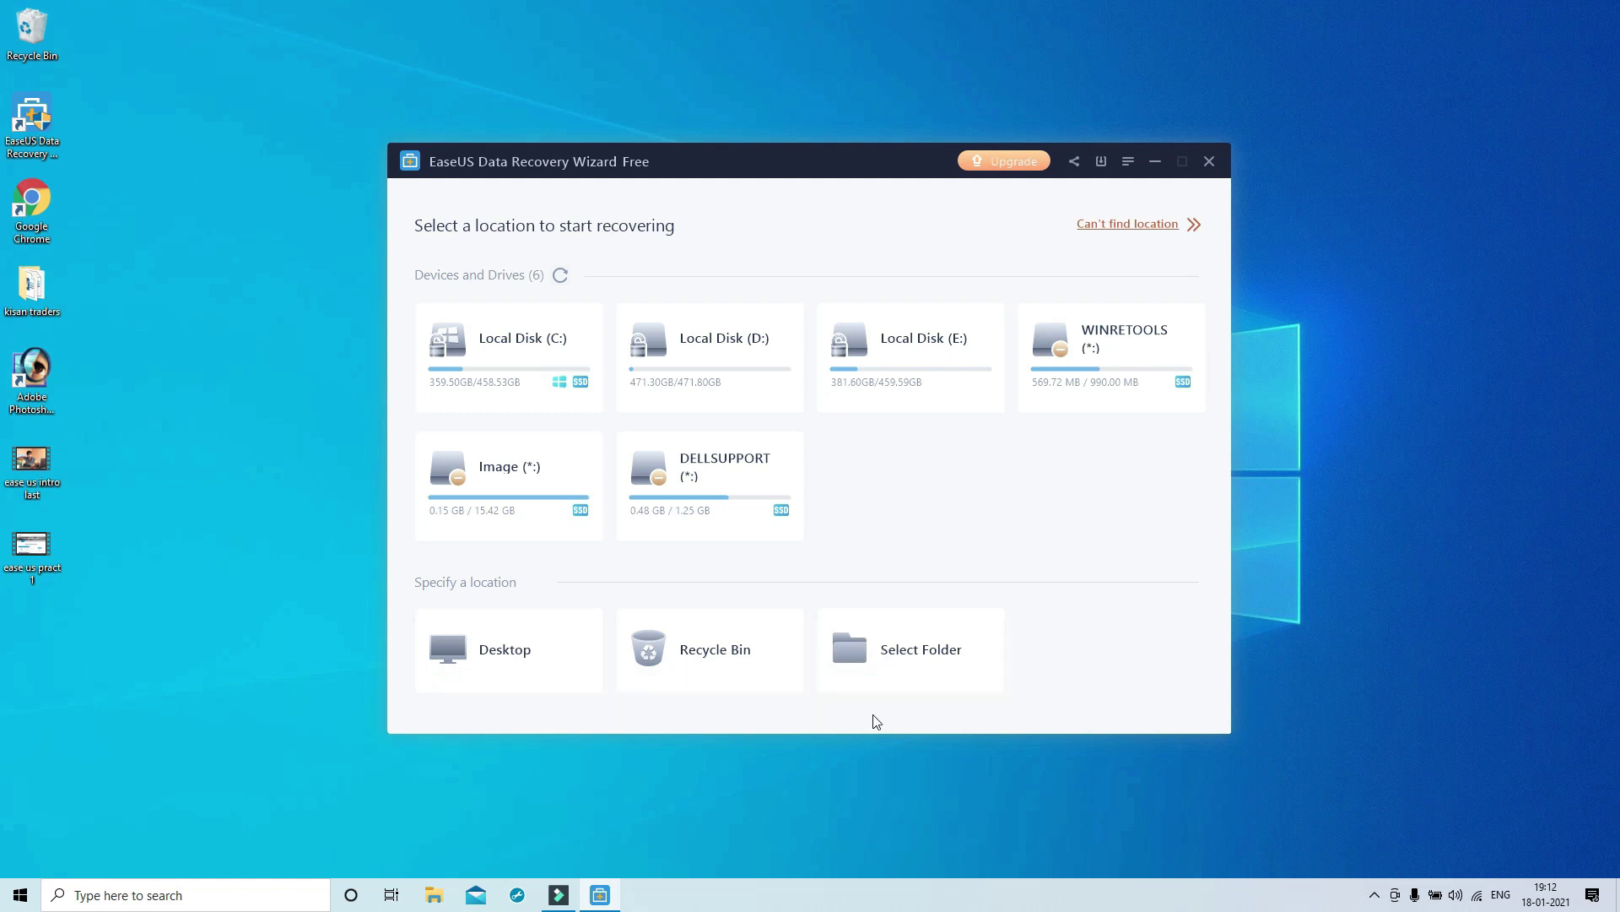
click(903, 689)
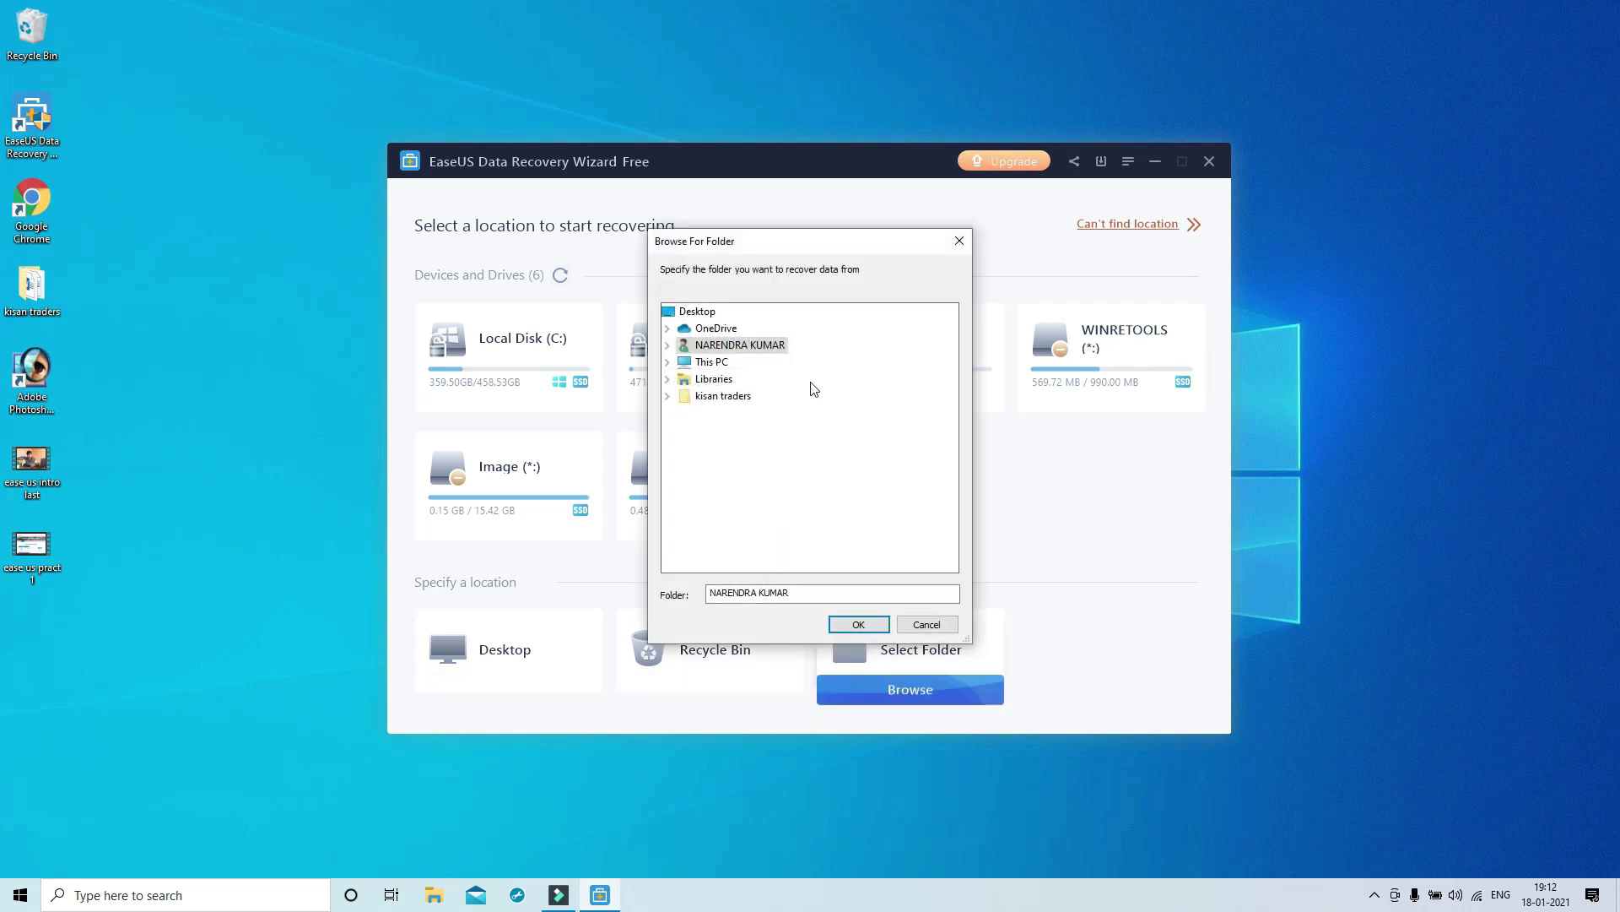
click(956, 241)
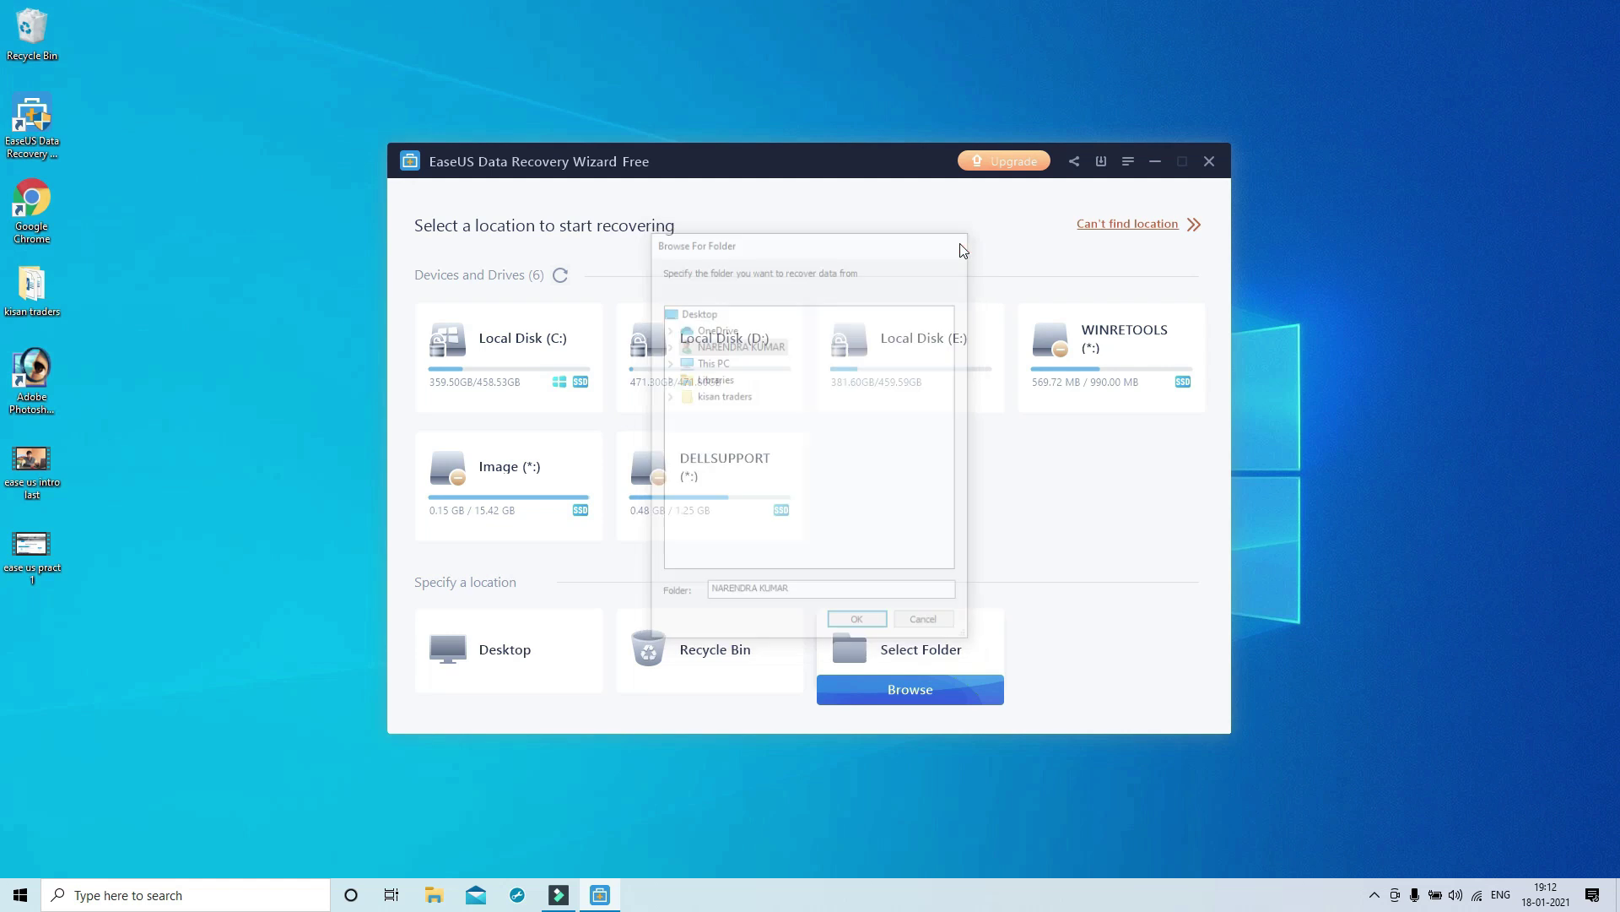
click(1105, 226)
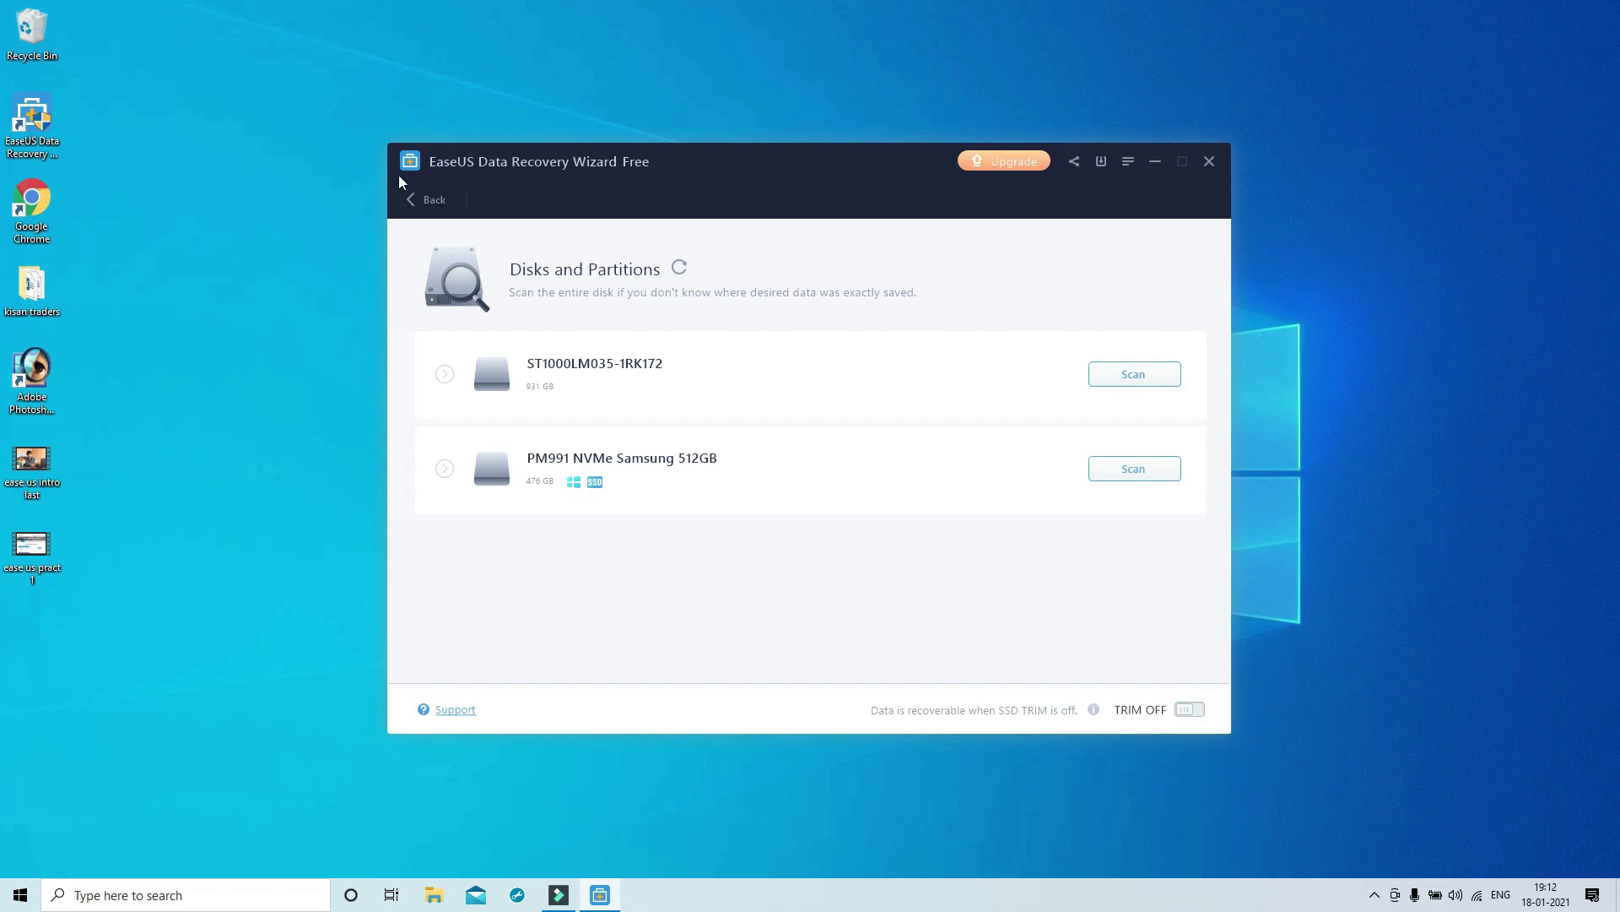
click(410, 196)
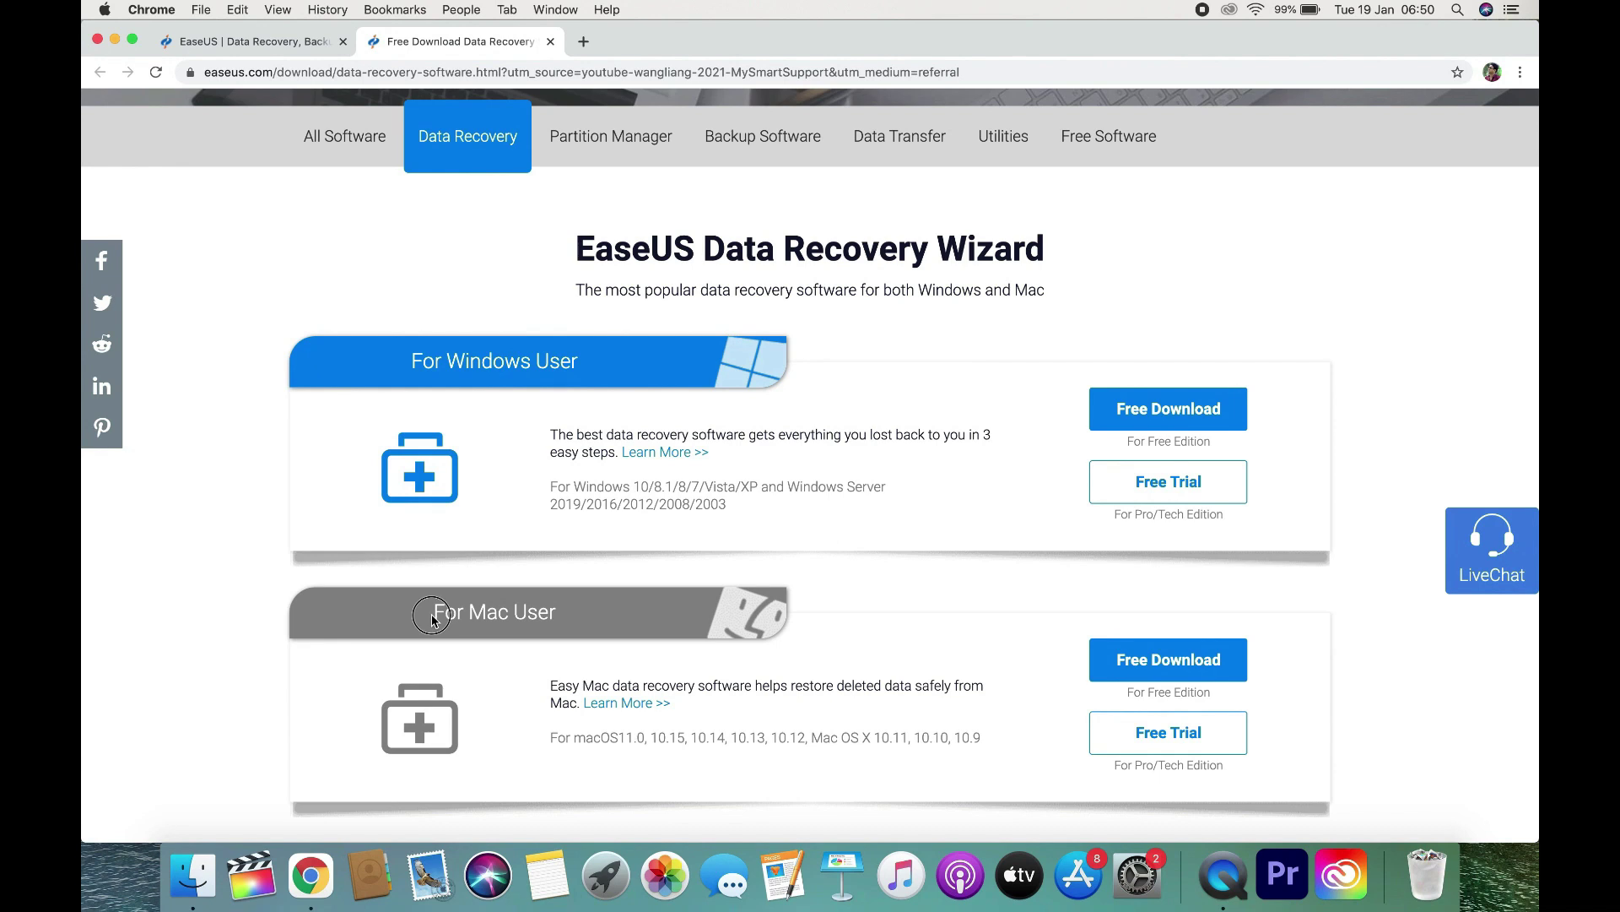
Switch to the EaseUS download page in Chrome and download the free Mac edition of Data Recovery Wizard
drag(432, 621, 558, 616)
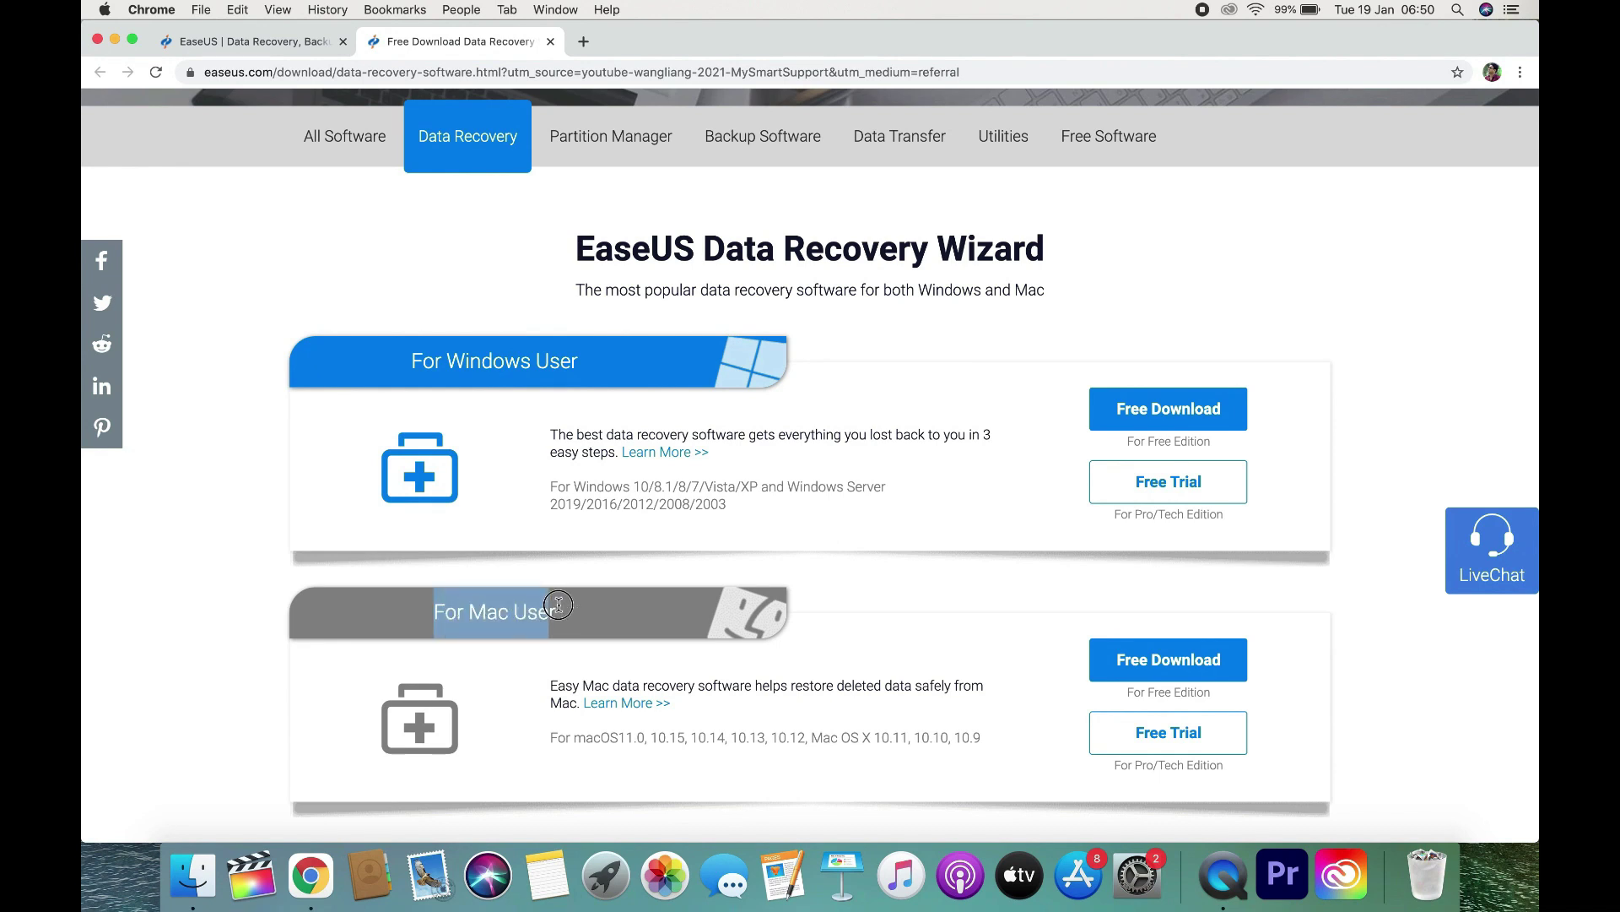
click(582, 619)
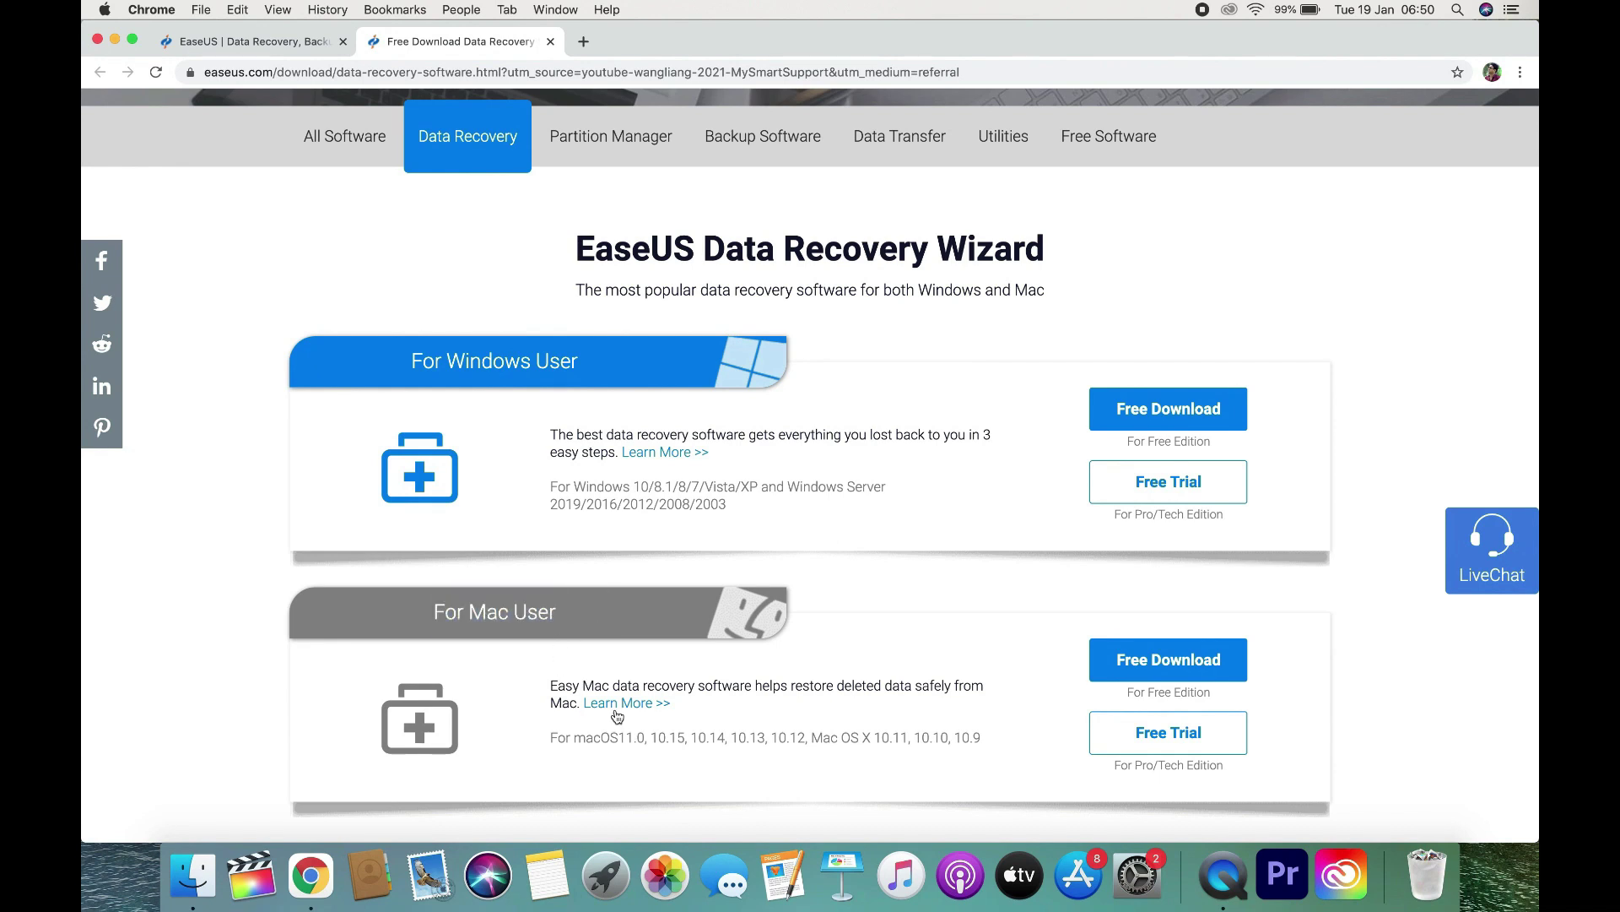
click(1161, 673)
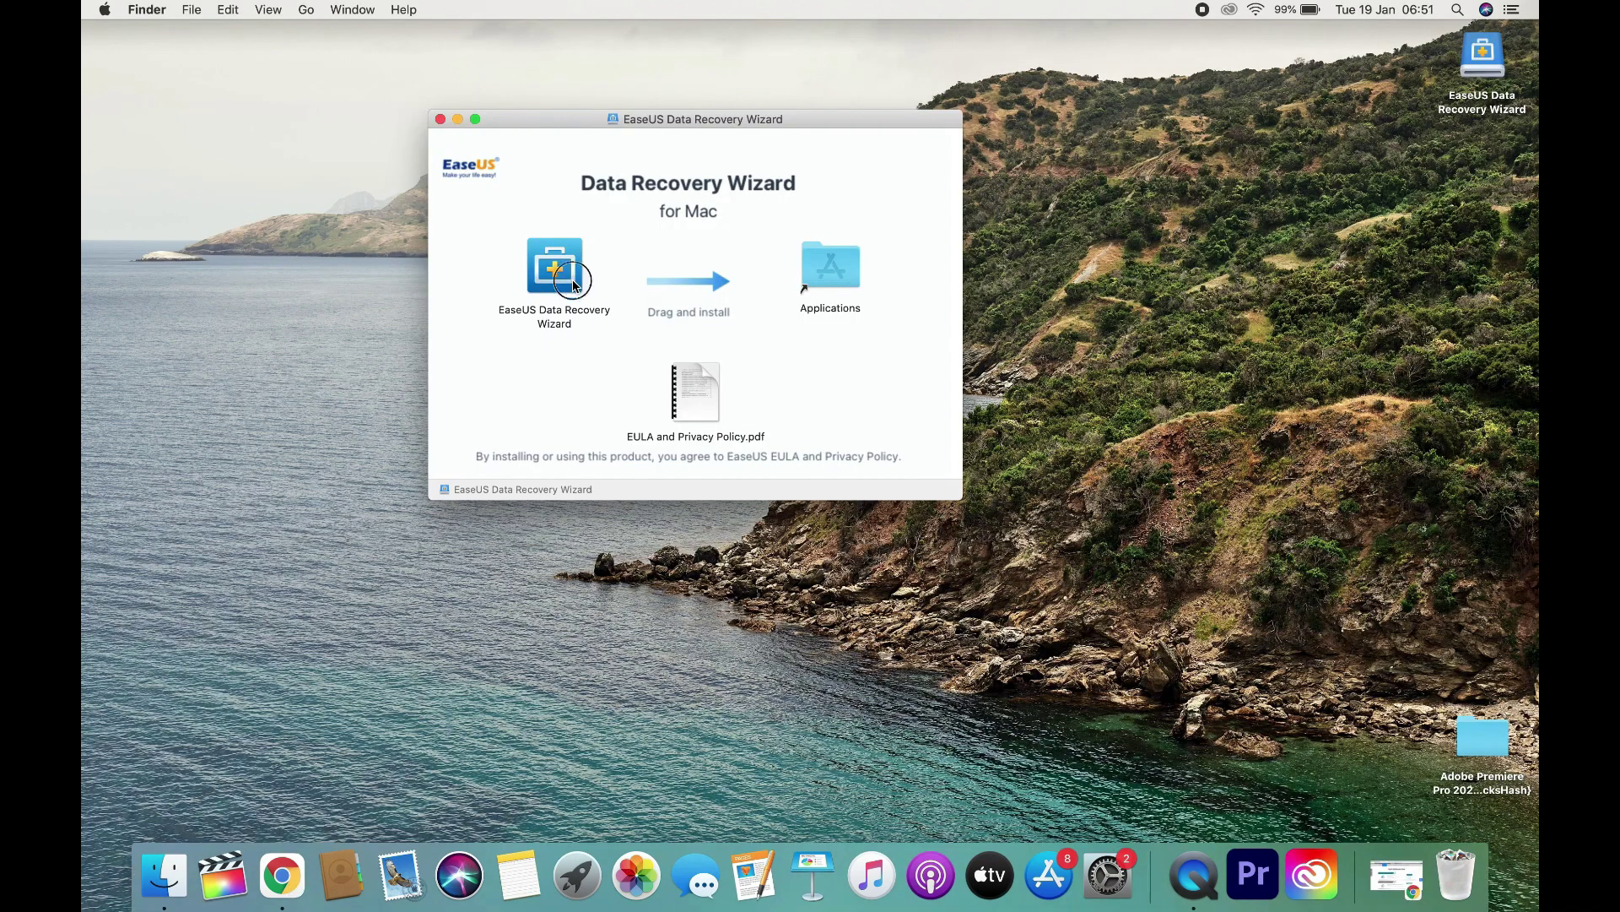
Install EaseUS Data Recovery Wizard into the Mac's Applications folder and launch it from there
drag(554, 266, 851, 279)
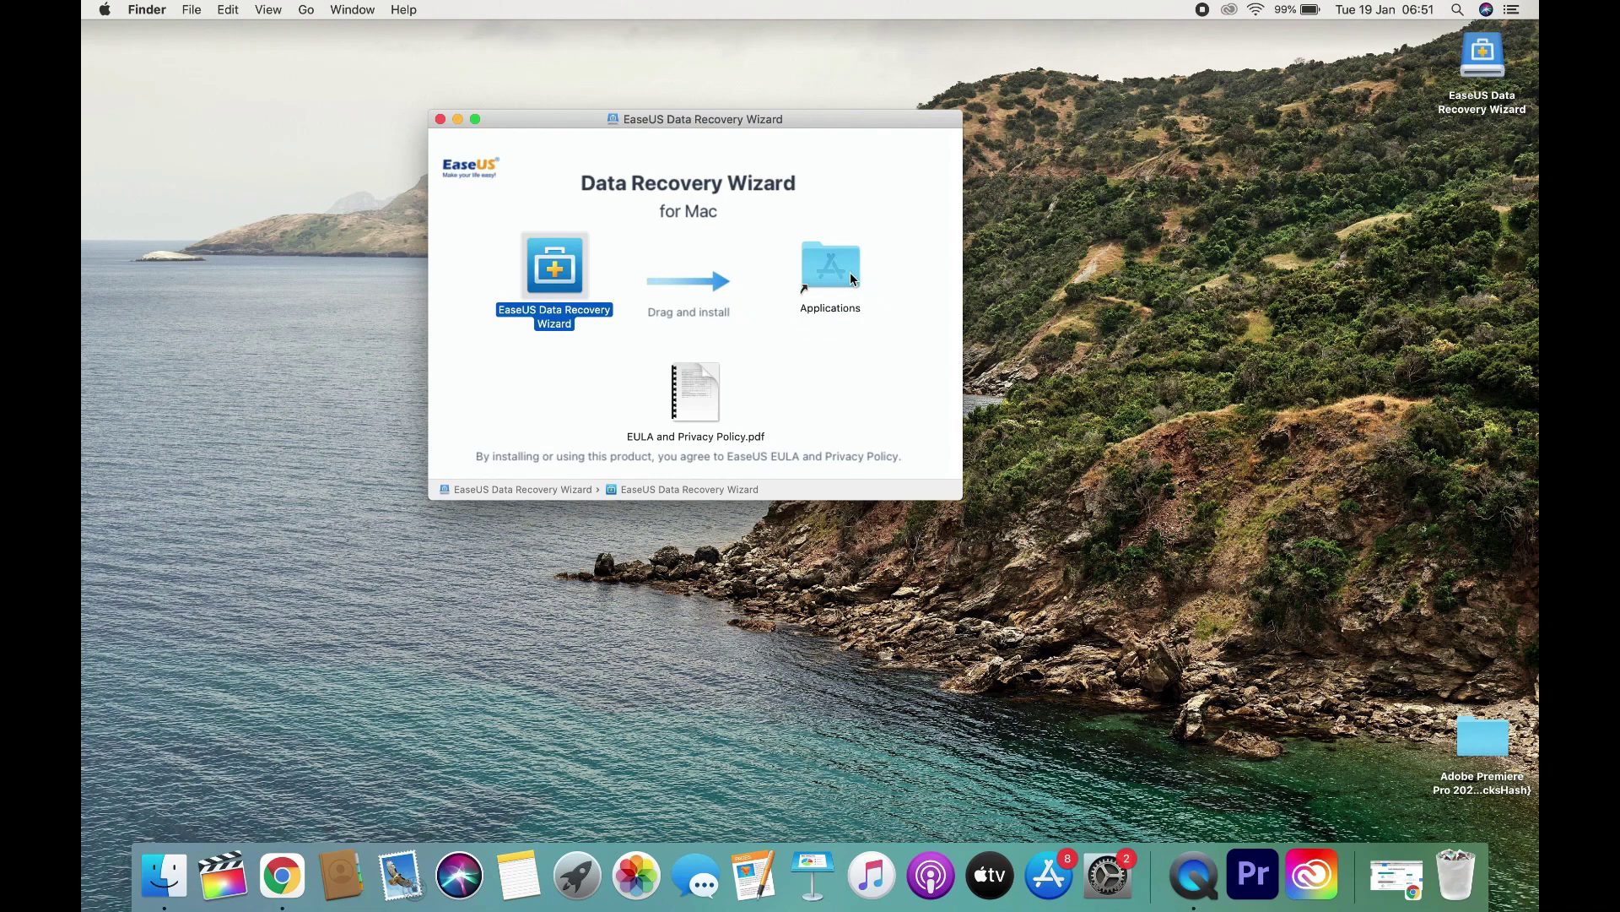
click(818, 289)
double_click(819, 289)
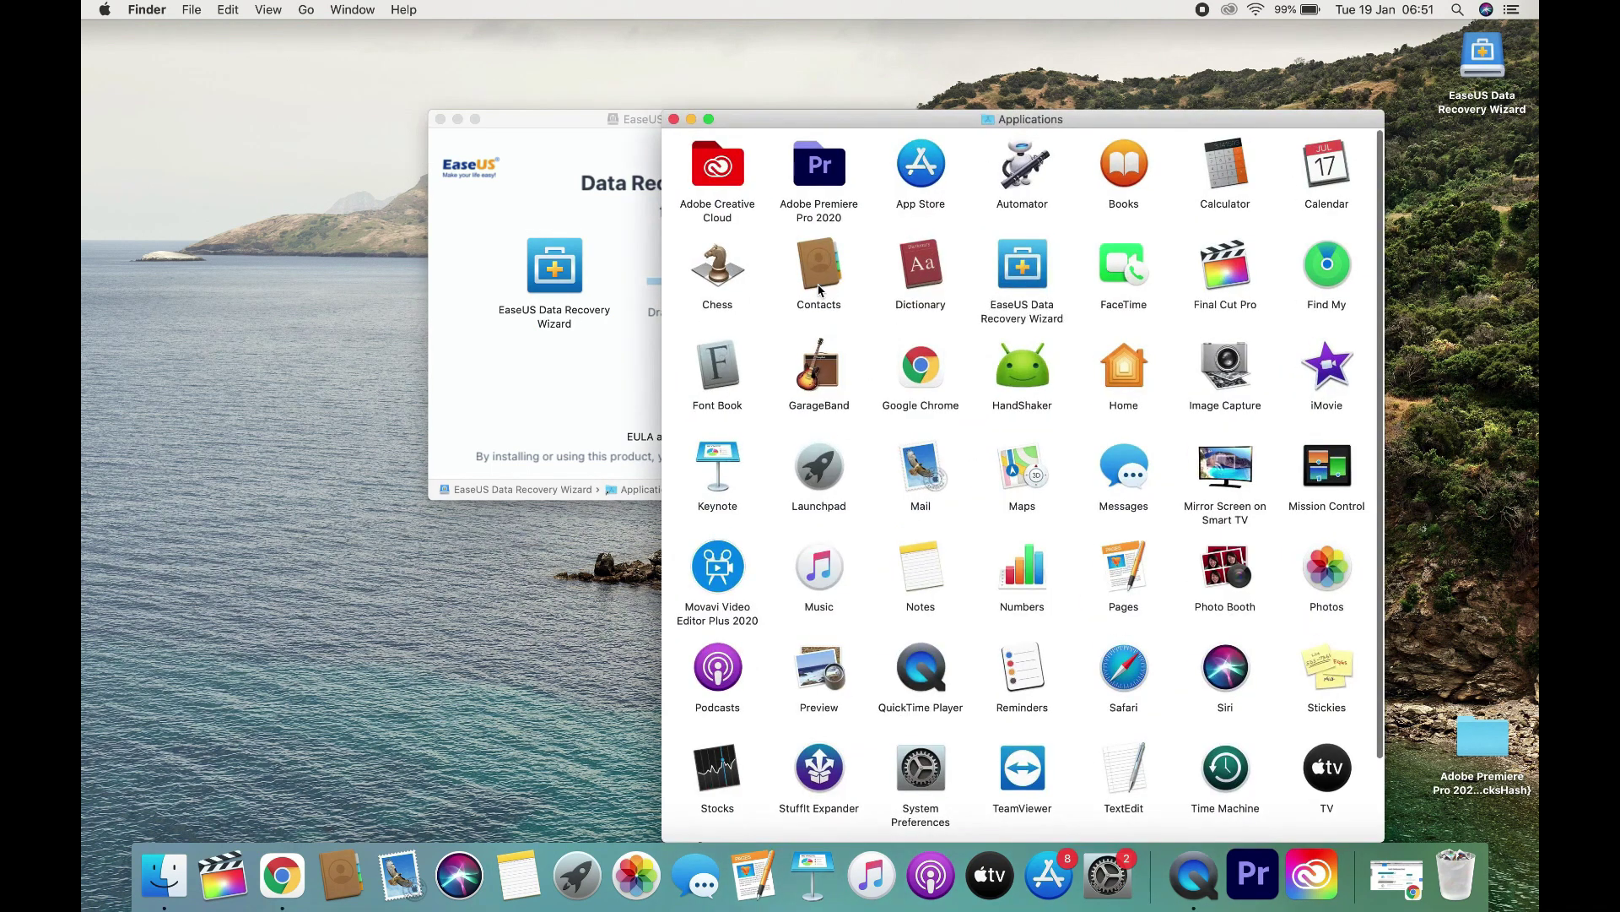
click(1036, 280)
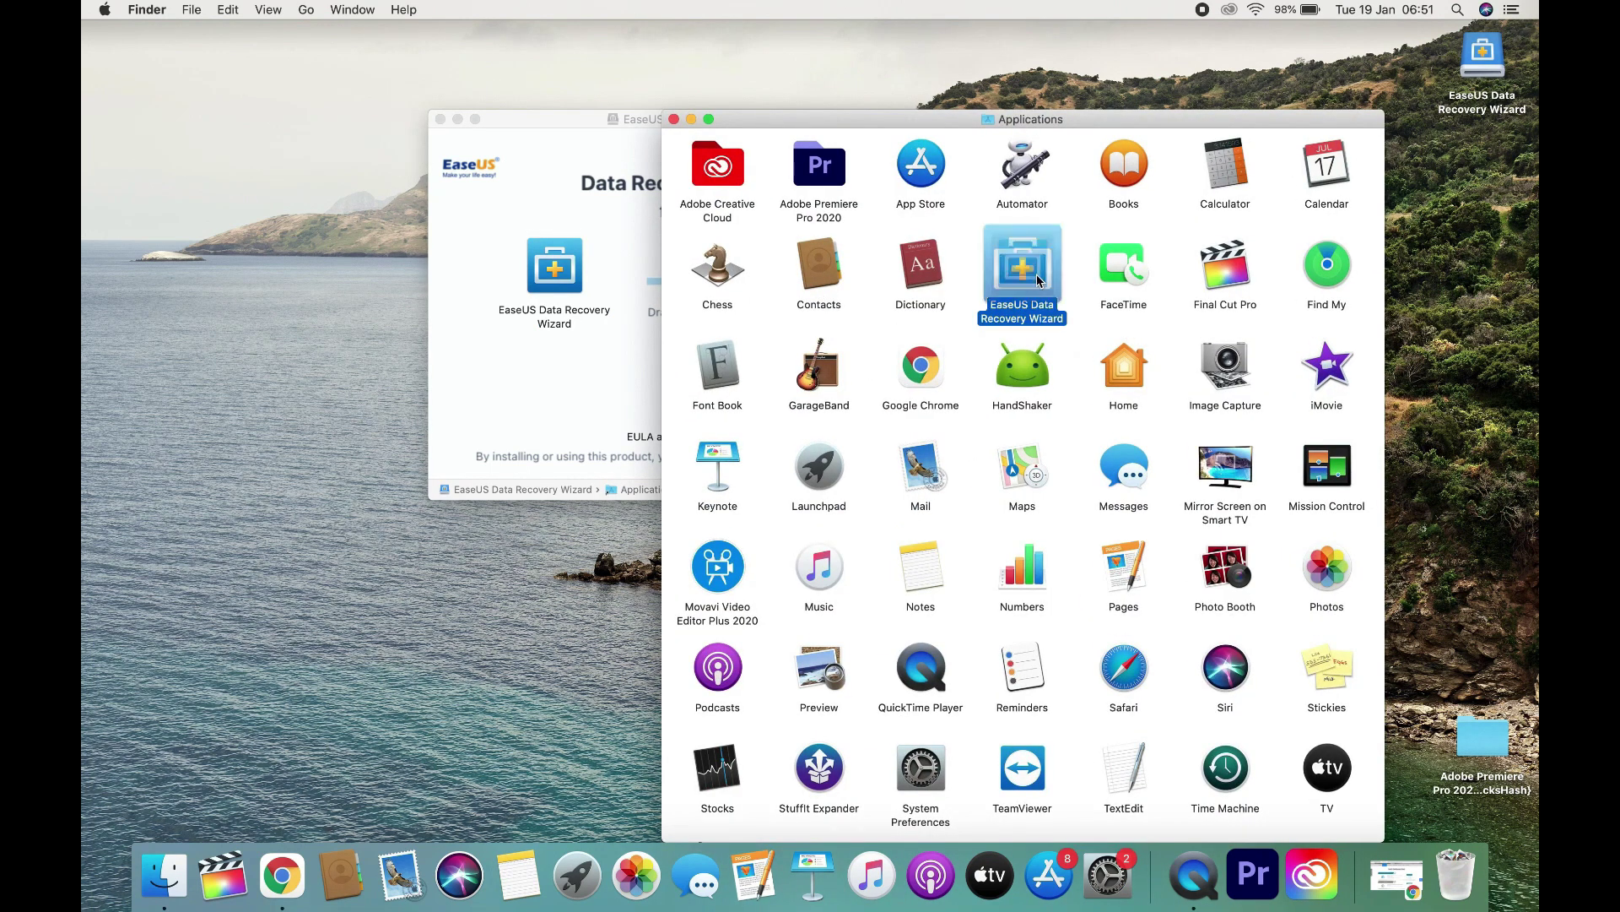
double_click(1037, 281)
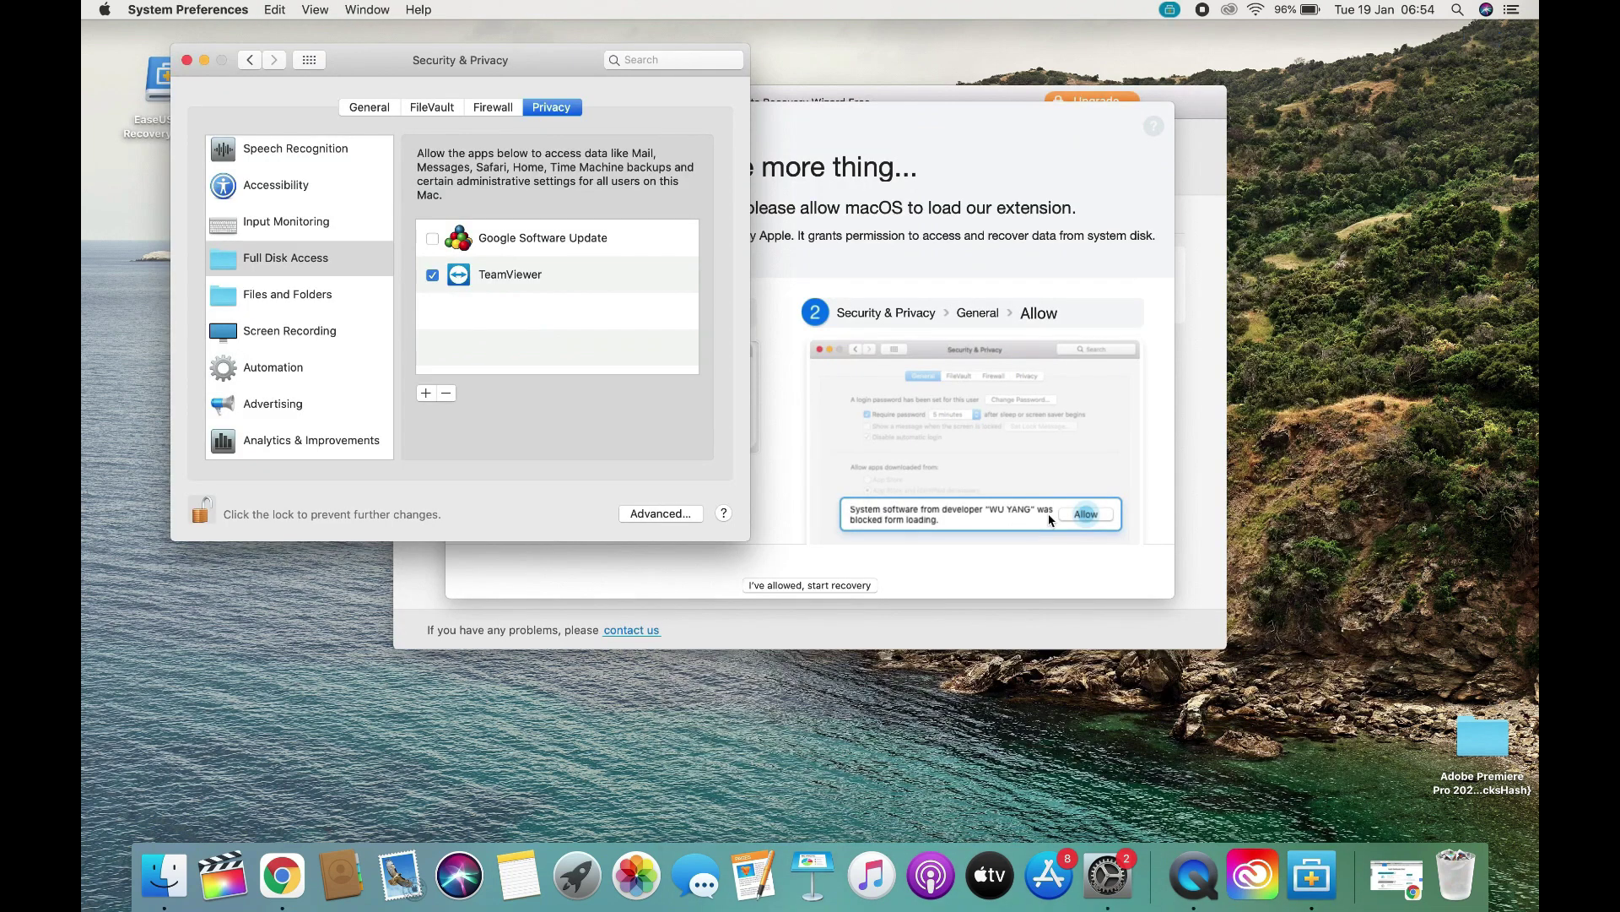
Allow the recovery wizard's blocked system extension in the General section of macOS Security & Privacy
click(1076, 510)
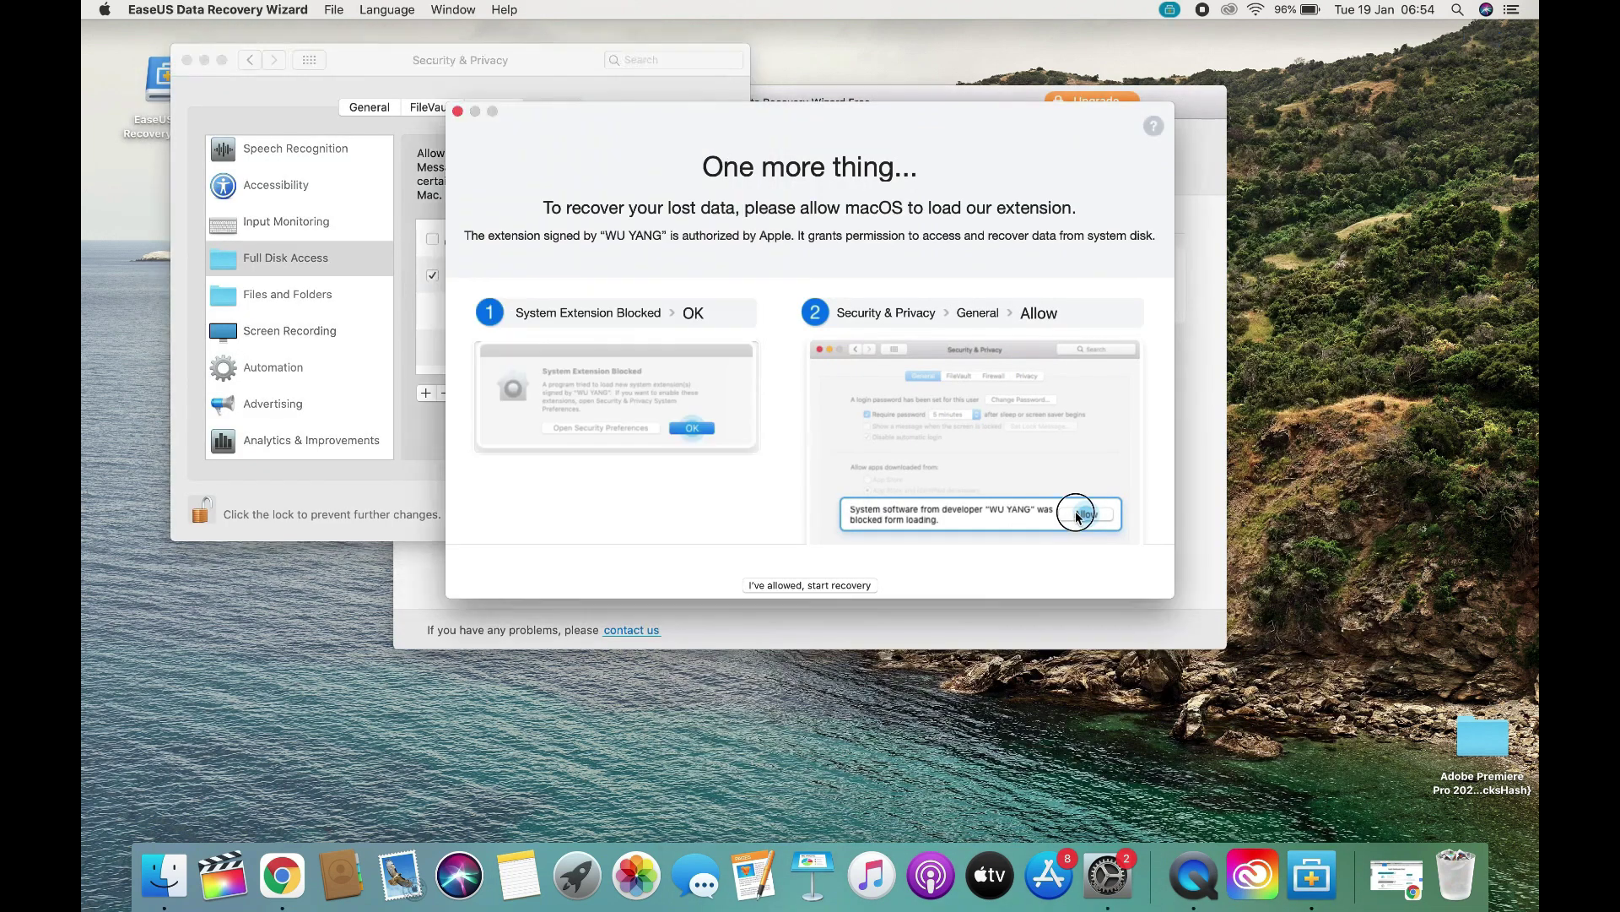
click(793, 585)
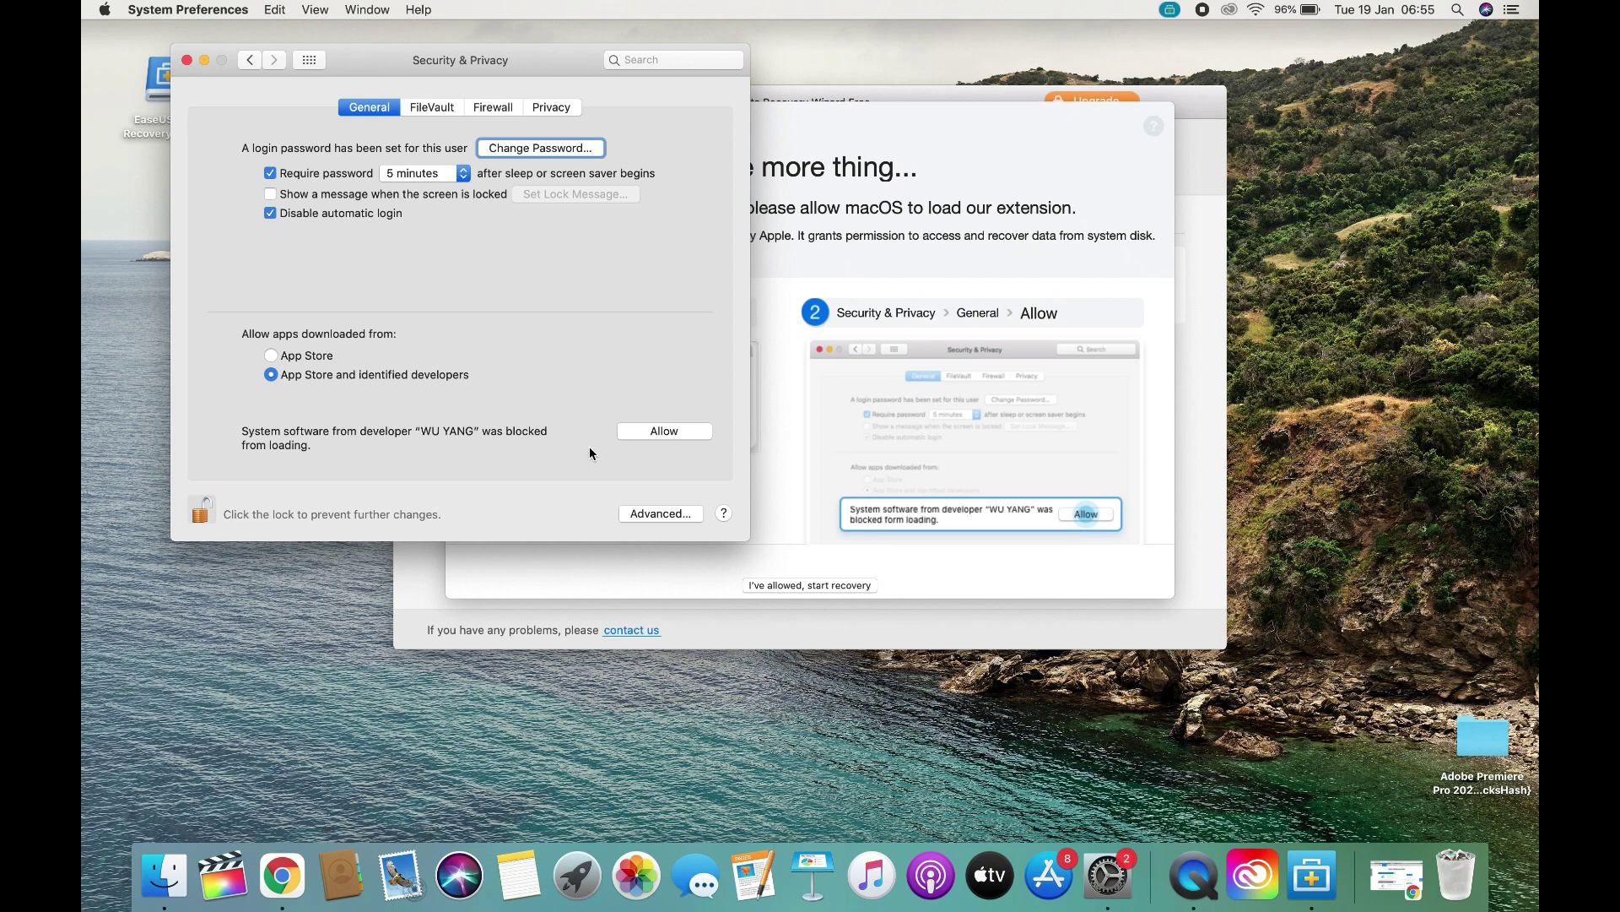
click(664, 434)
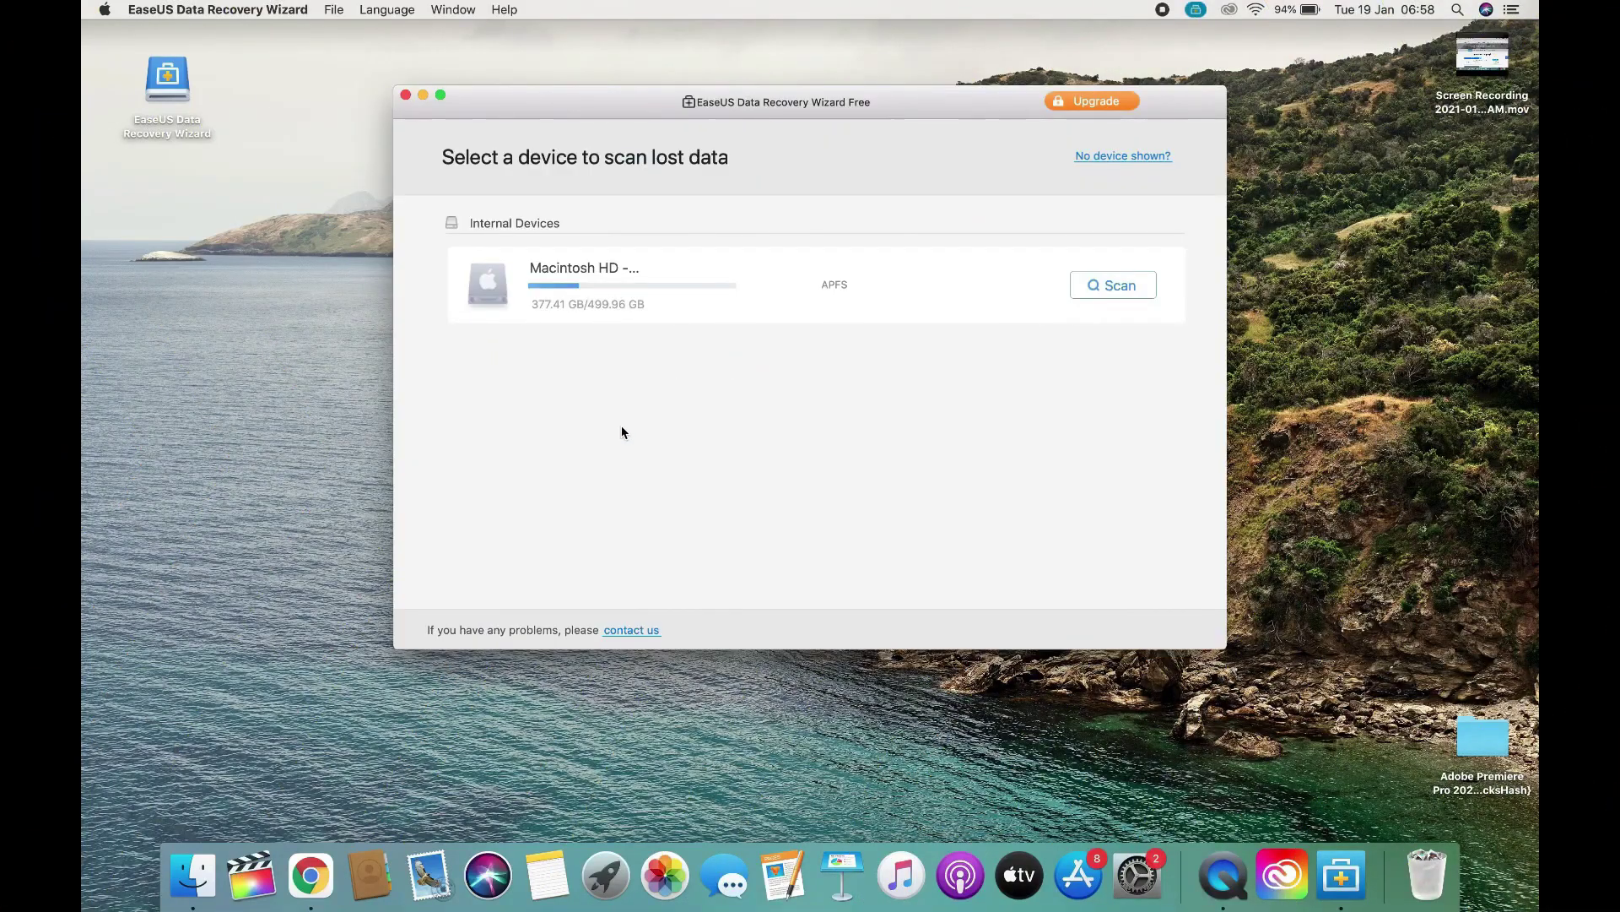
Start scanning the Macintosh HD for lost data and enlarge the wizard to full size
click(1116, 291)
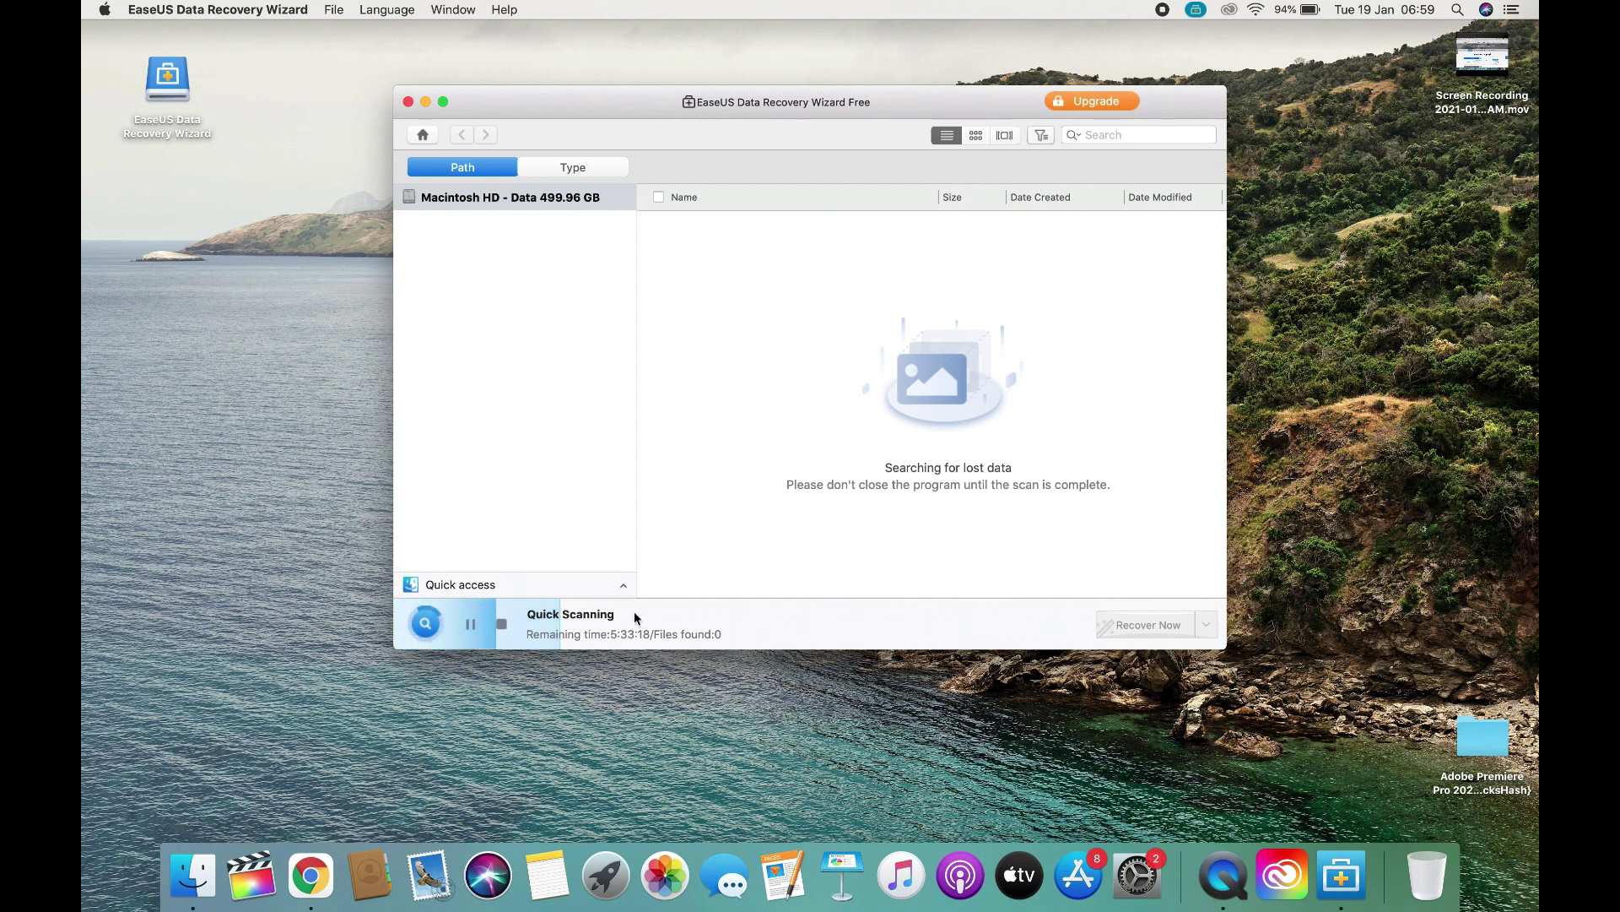
click(443, 103)
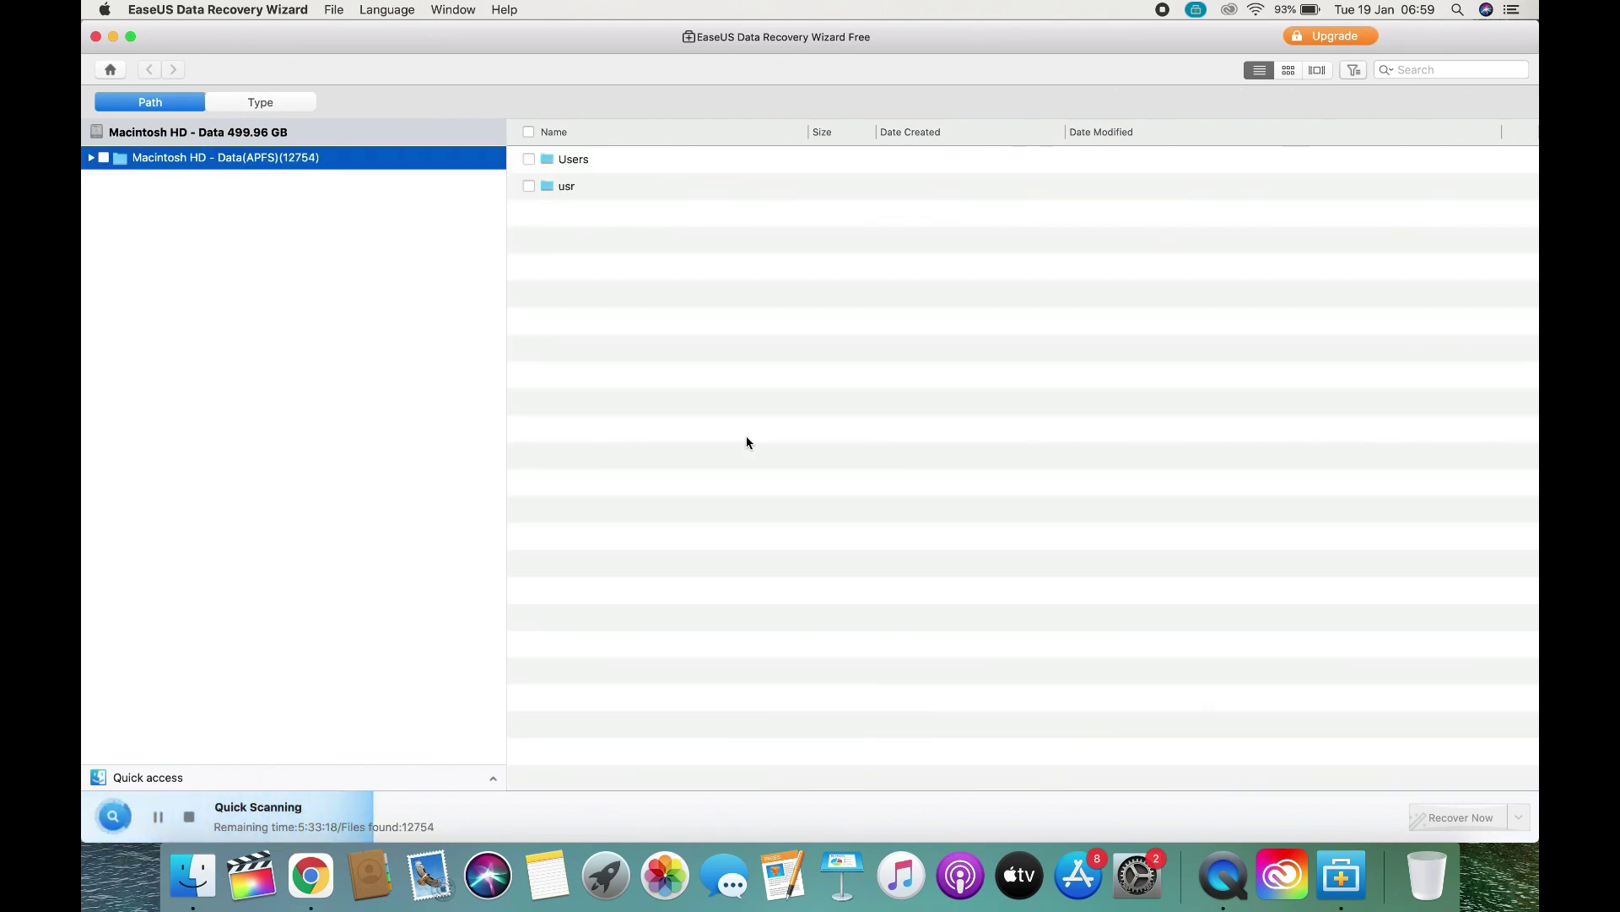
Expand the Macintosh HD - Data results by path to examine the Users and usr folders
click(91, 159)
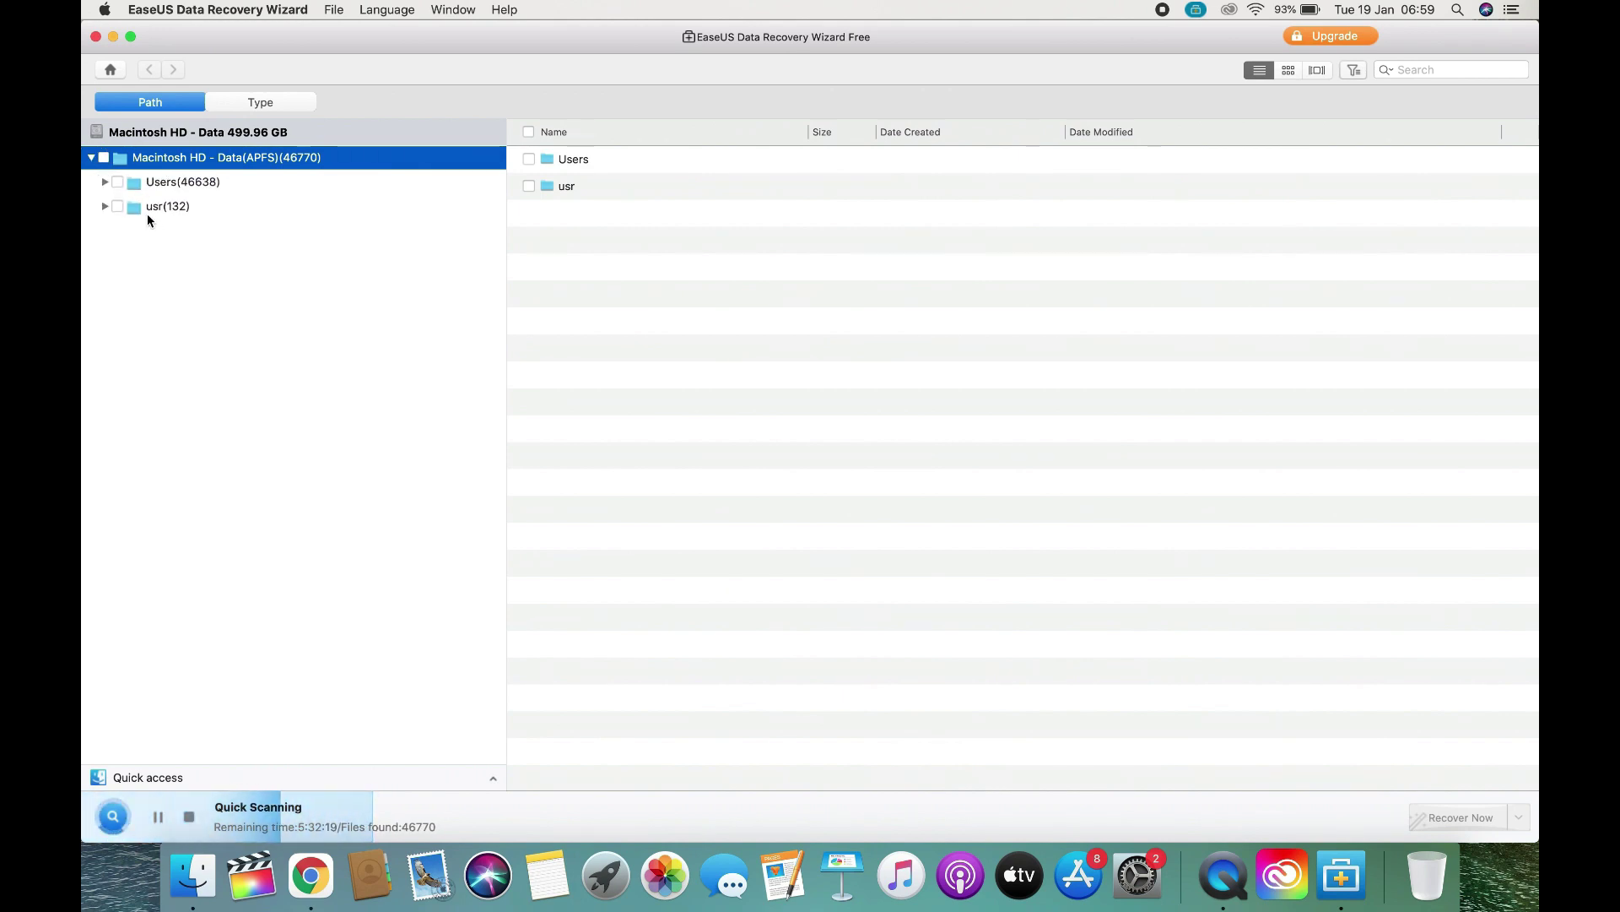
click(106, 207)
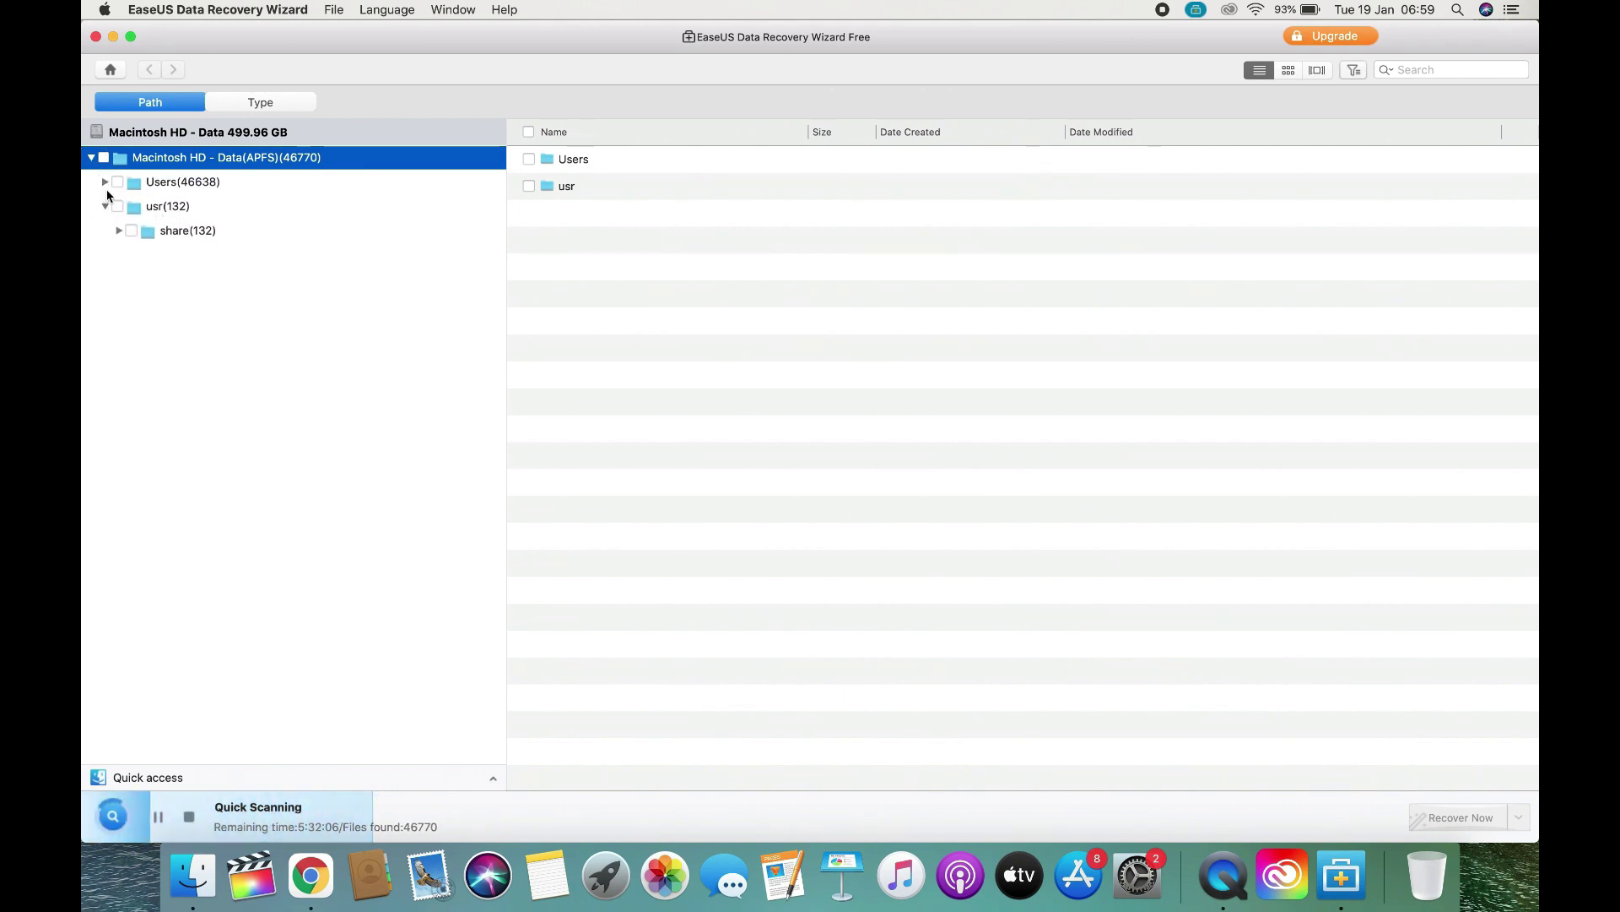
click(105, 182)
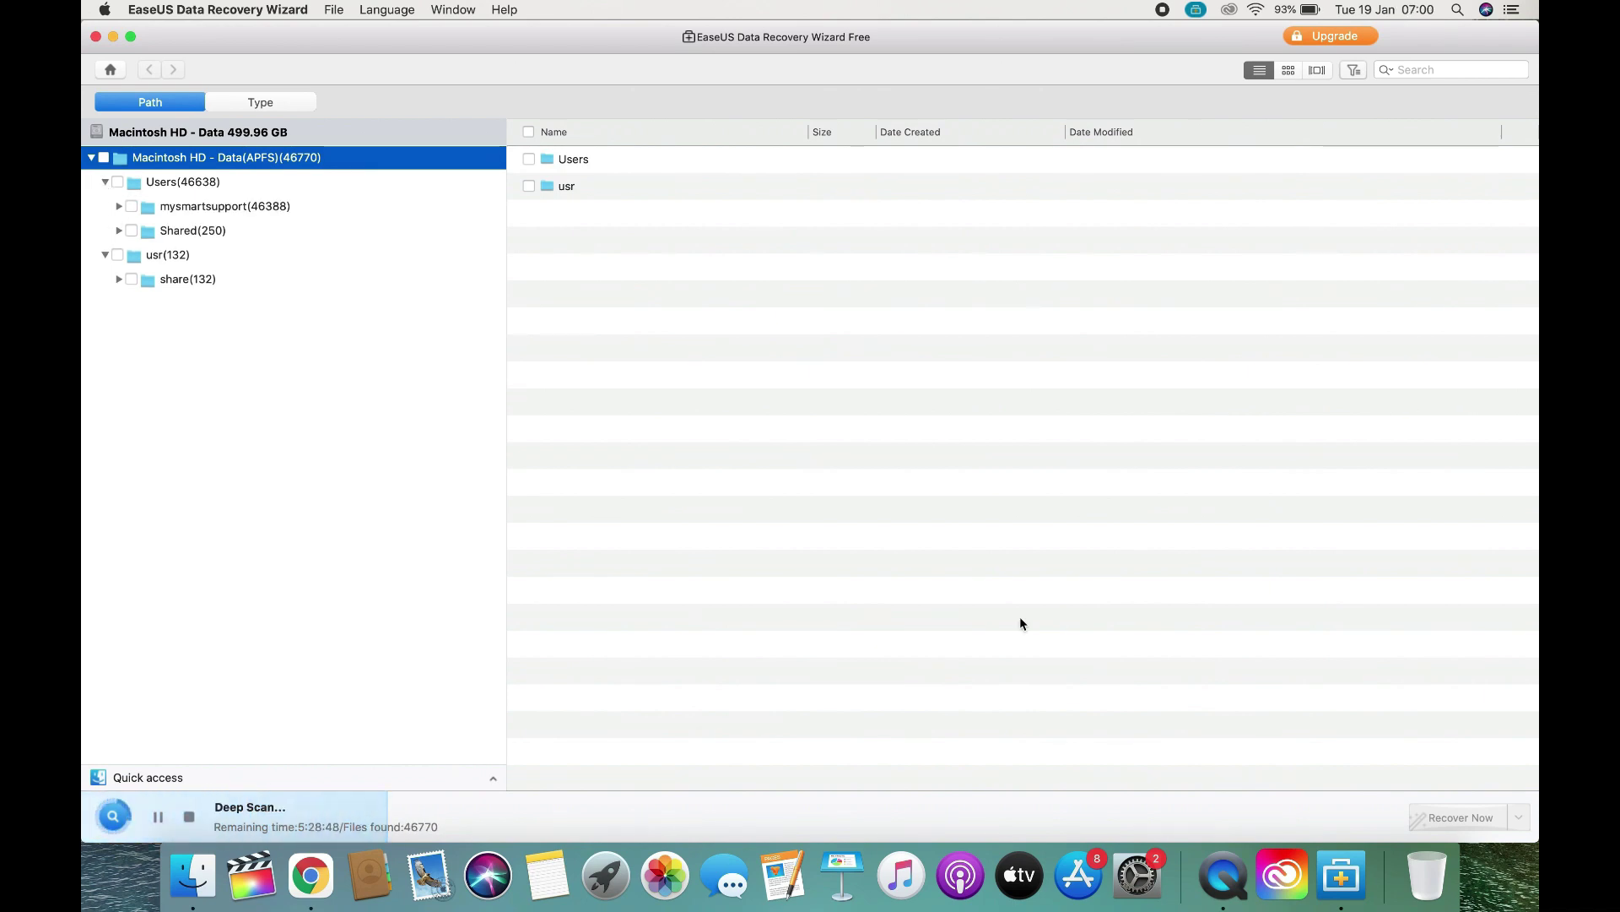
Group the scan results by type and examine the file formats under Video, Audio, Document and Graphics
click(262, 103)
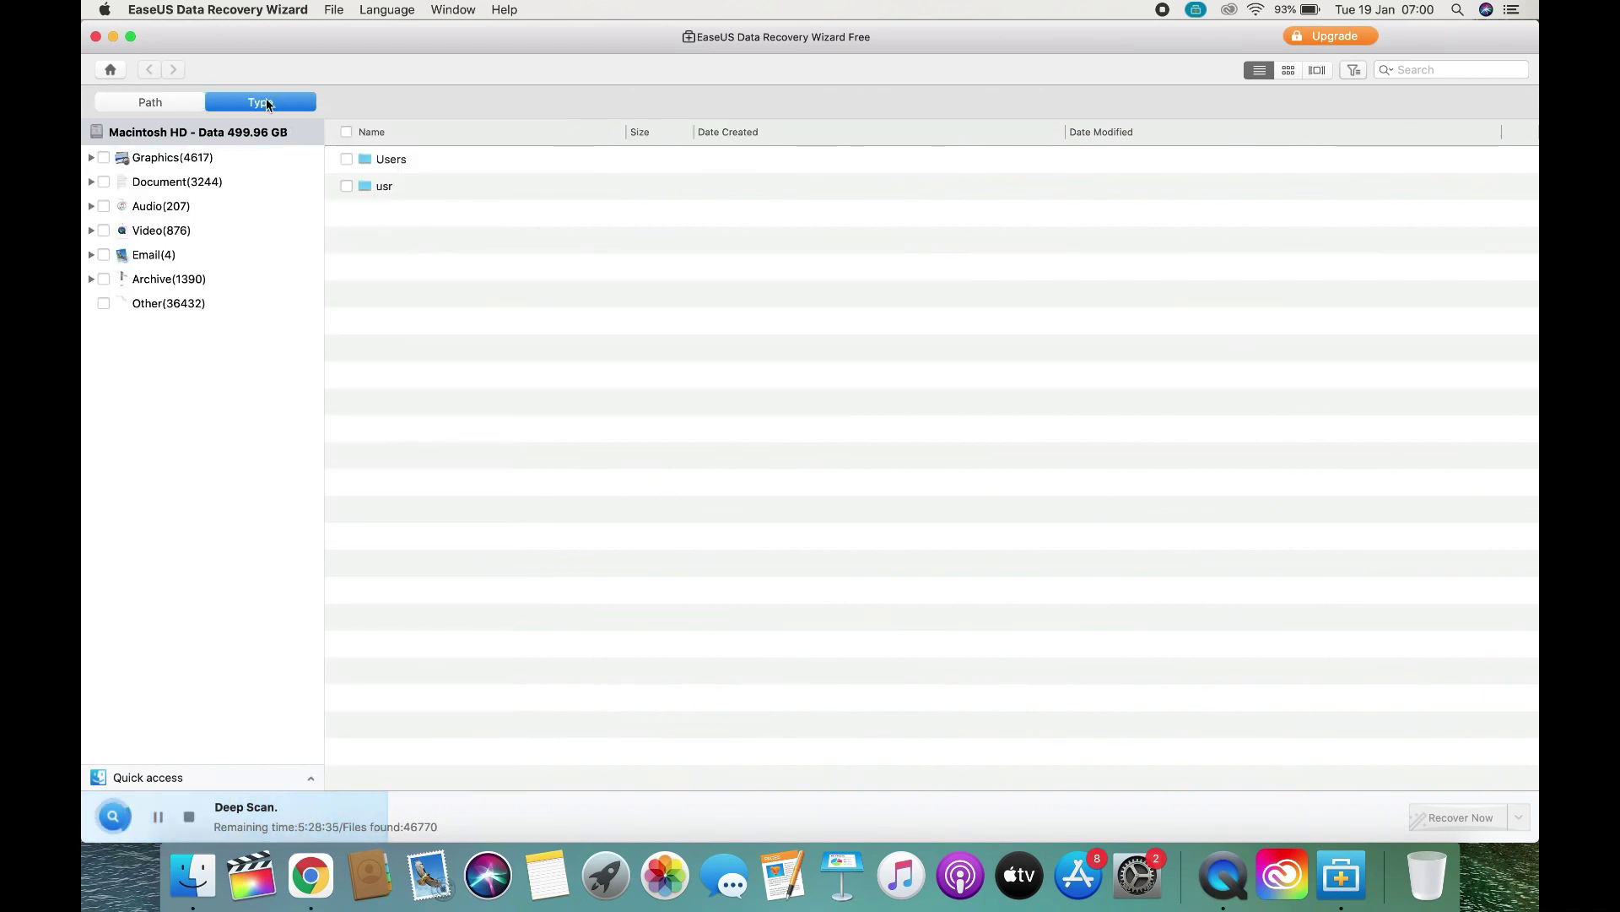
click(91, 231)
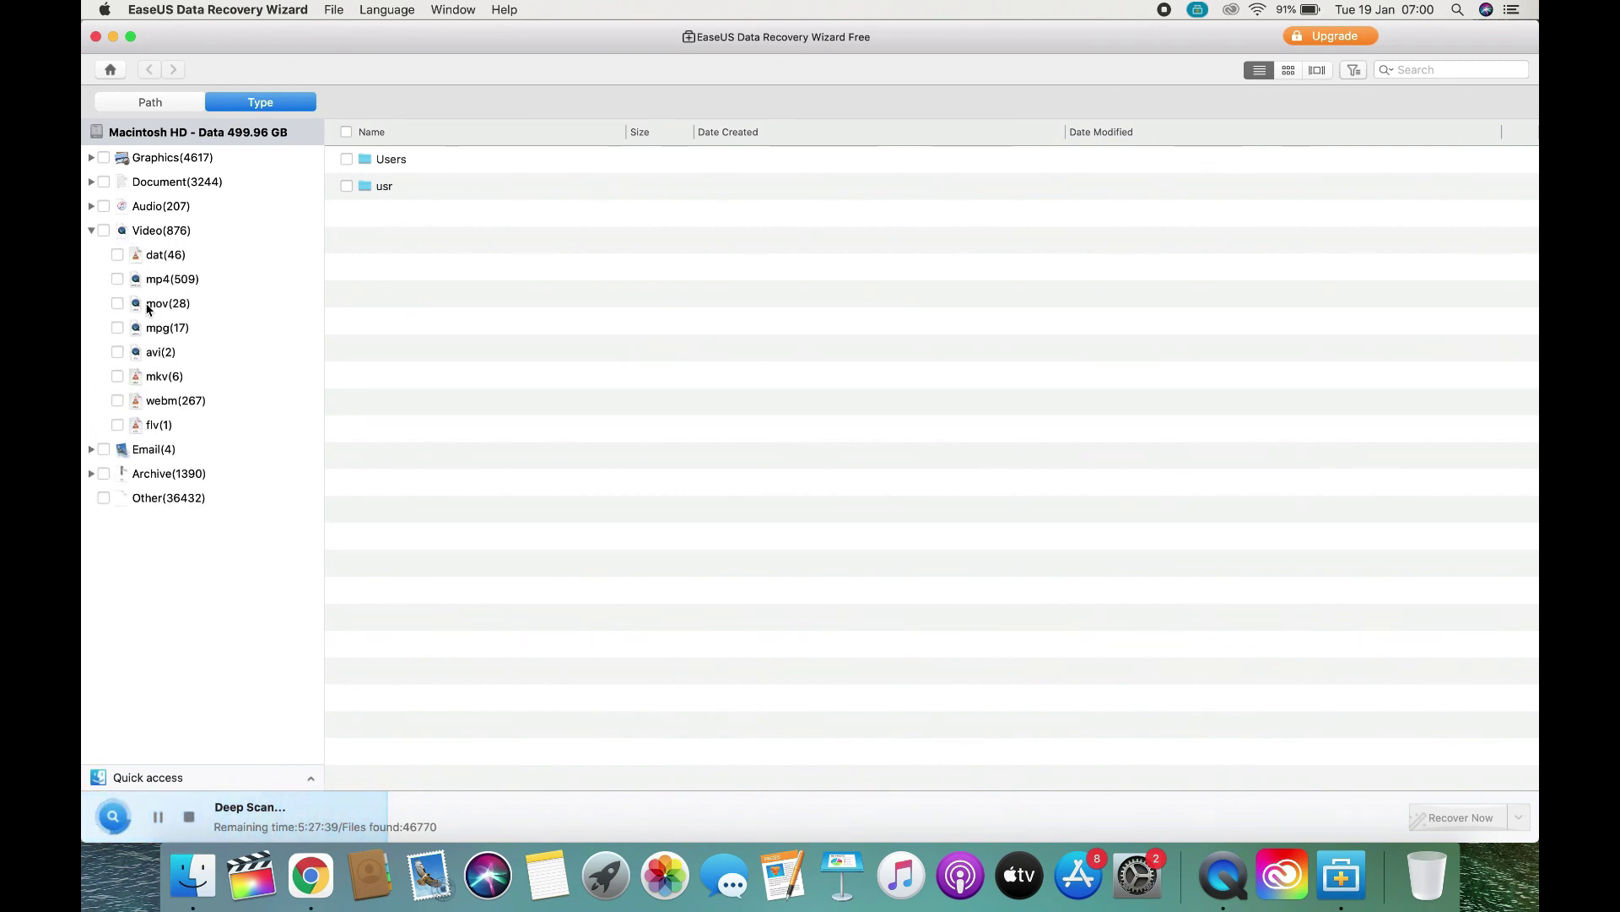
click(91, 230)
click(91, 206)
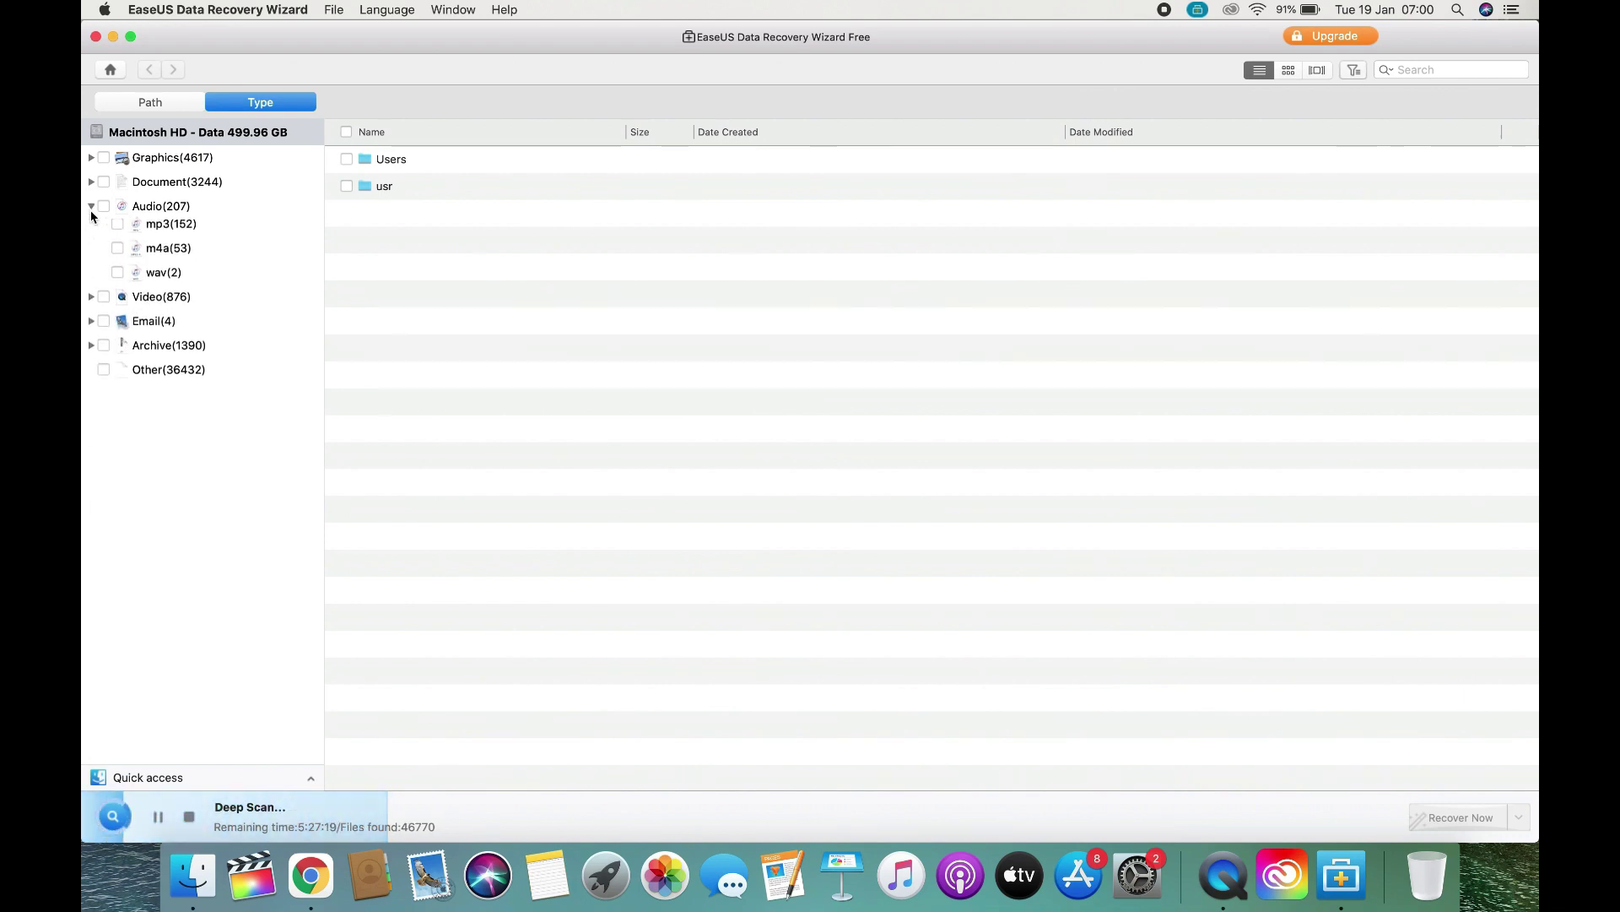
click(91, 206)
click(90, 182)
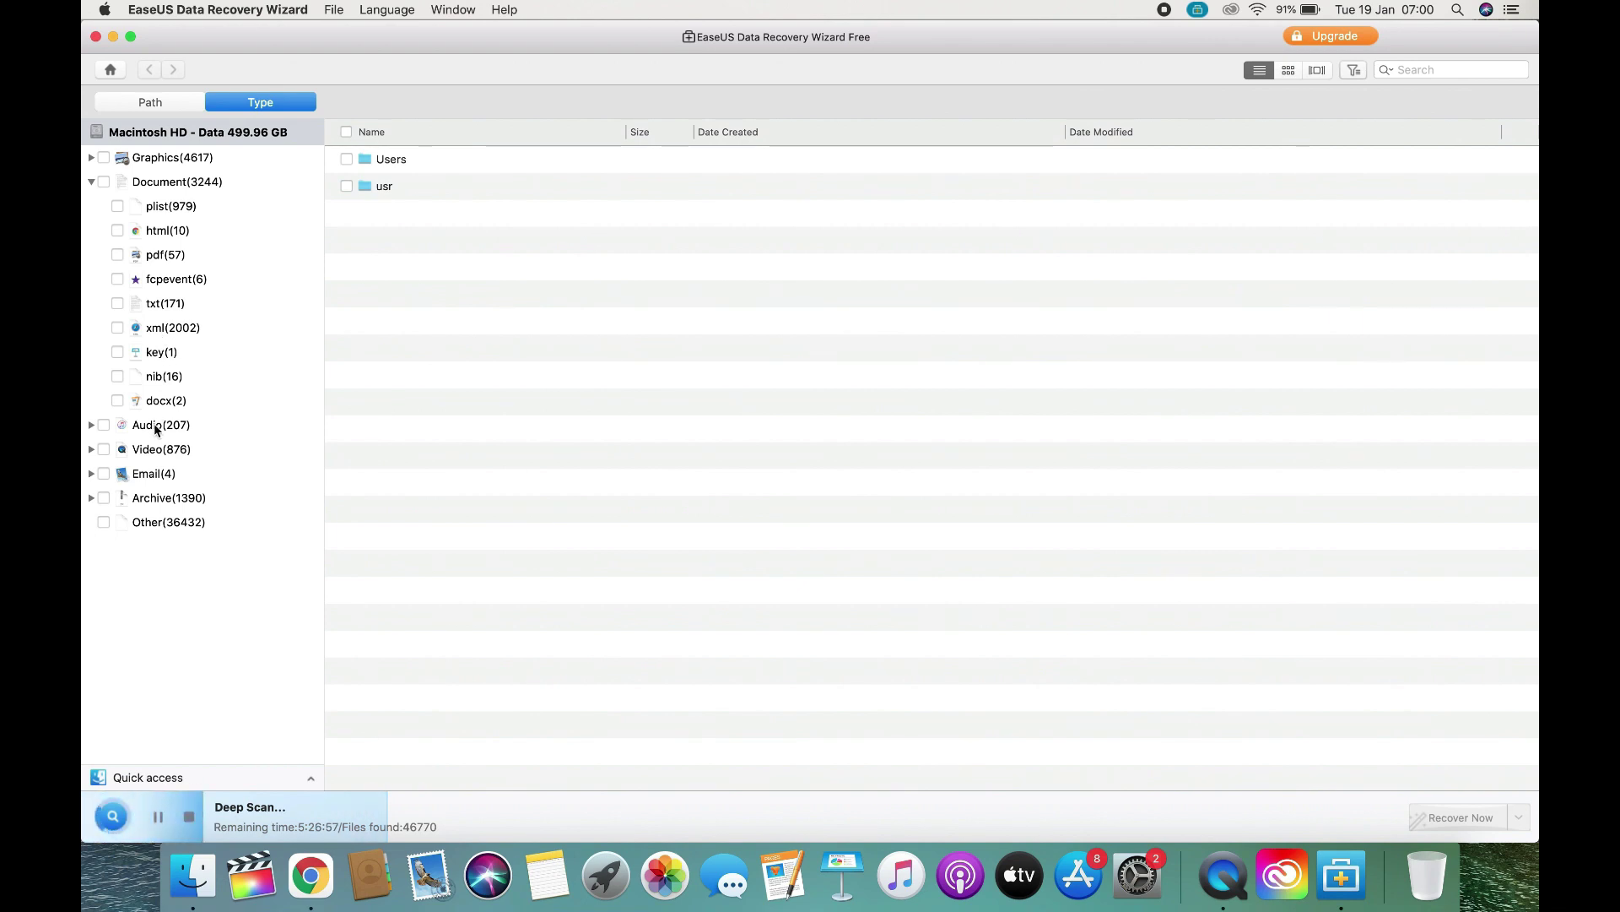
click(91, 183)
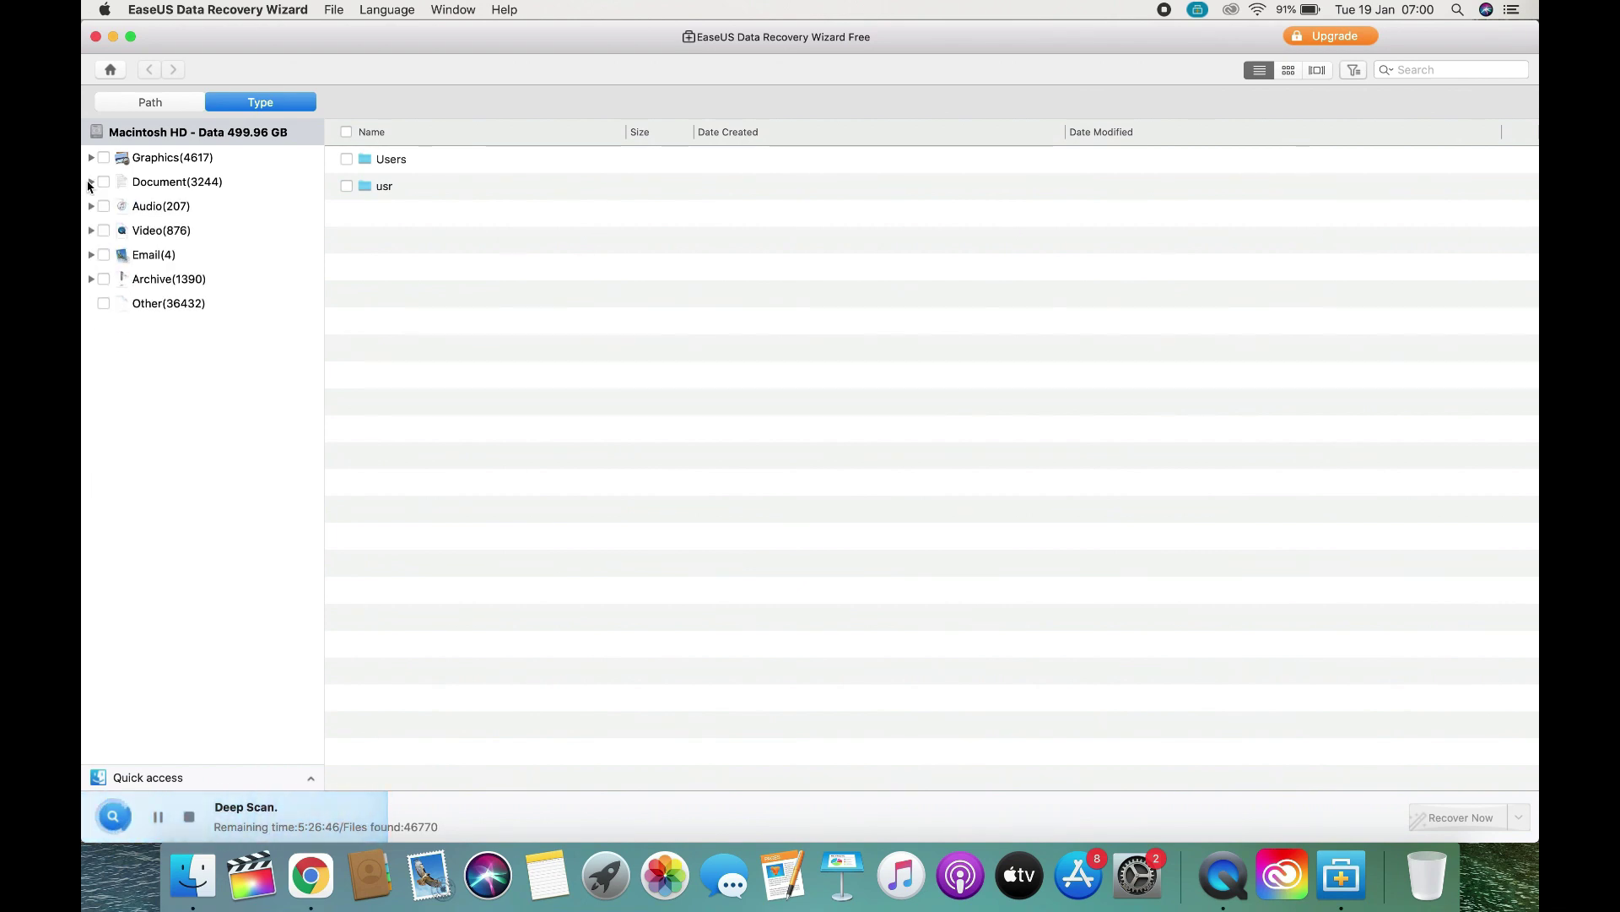
click(91, 159)
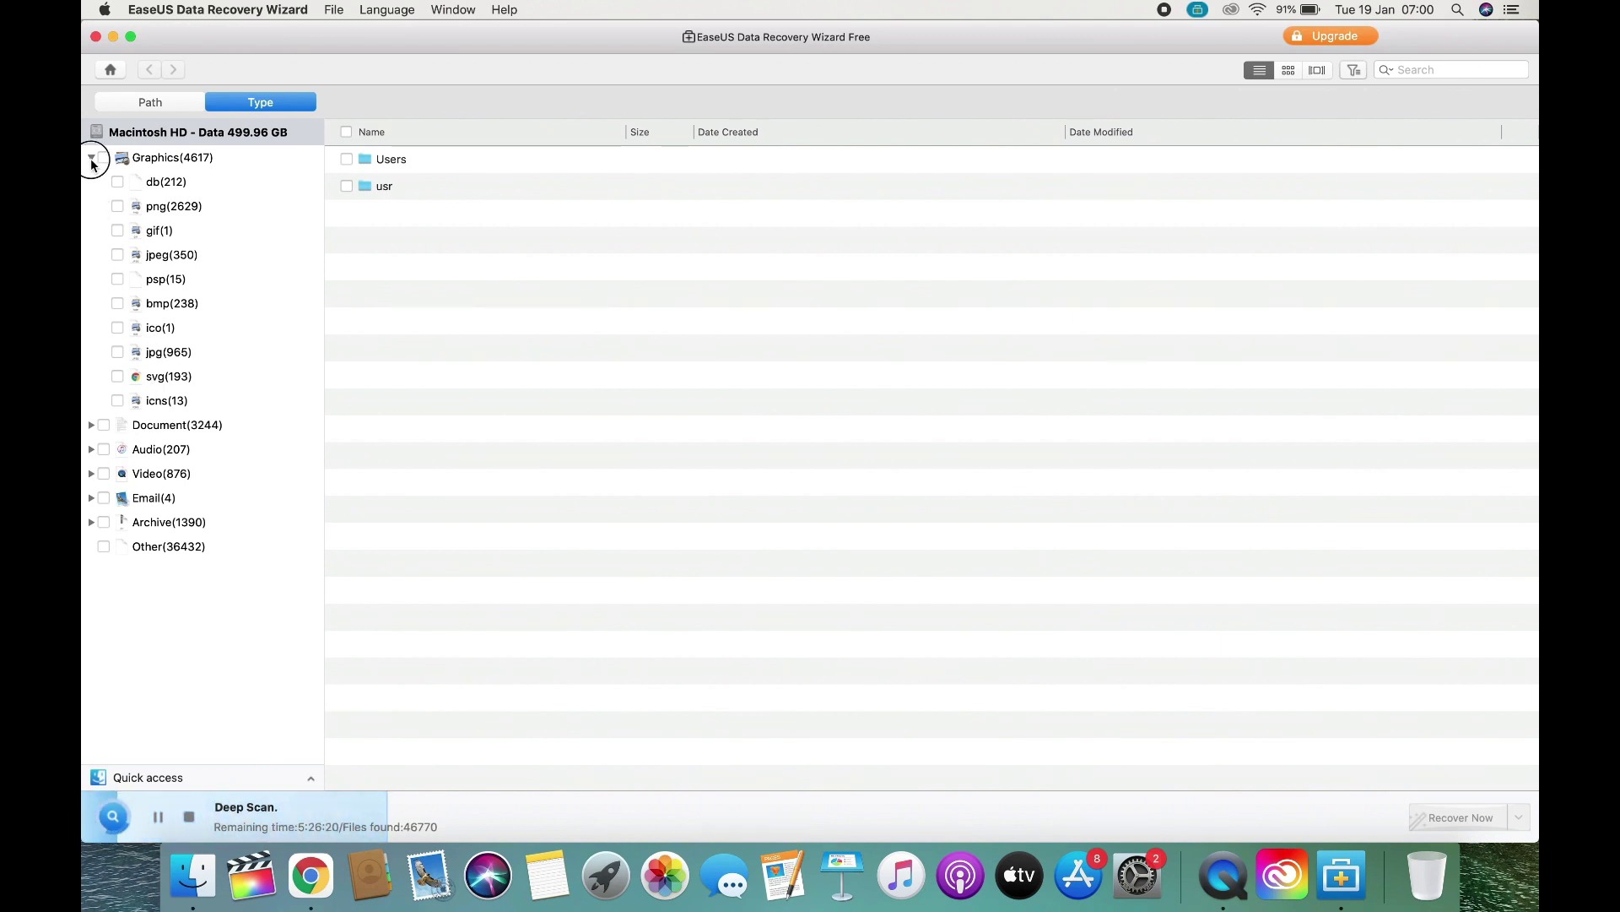
click(90, 158)
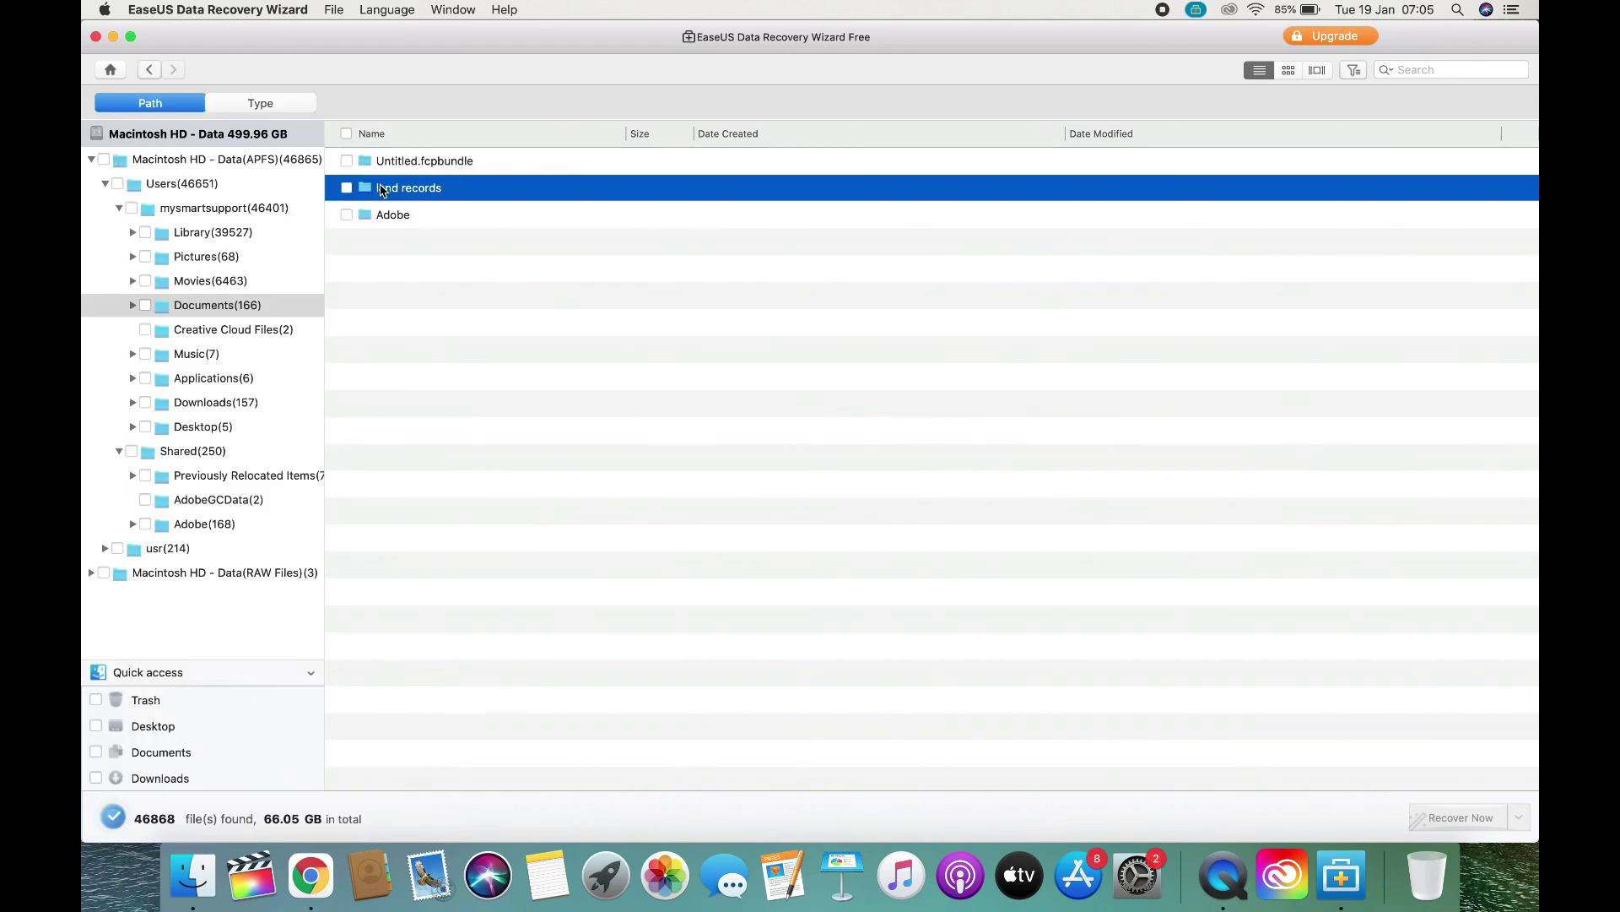
Open the land records folder in the Documents results and mark complaint folders 2, 5, 6, 7, 8, 9, 10 and 12 for recovery
click(383, 194)
double_click(382, 193)
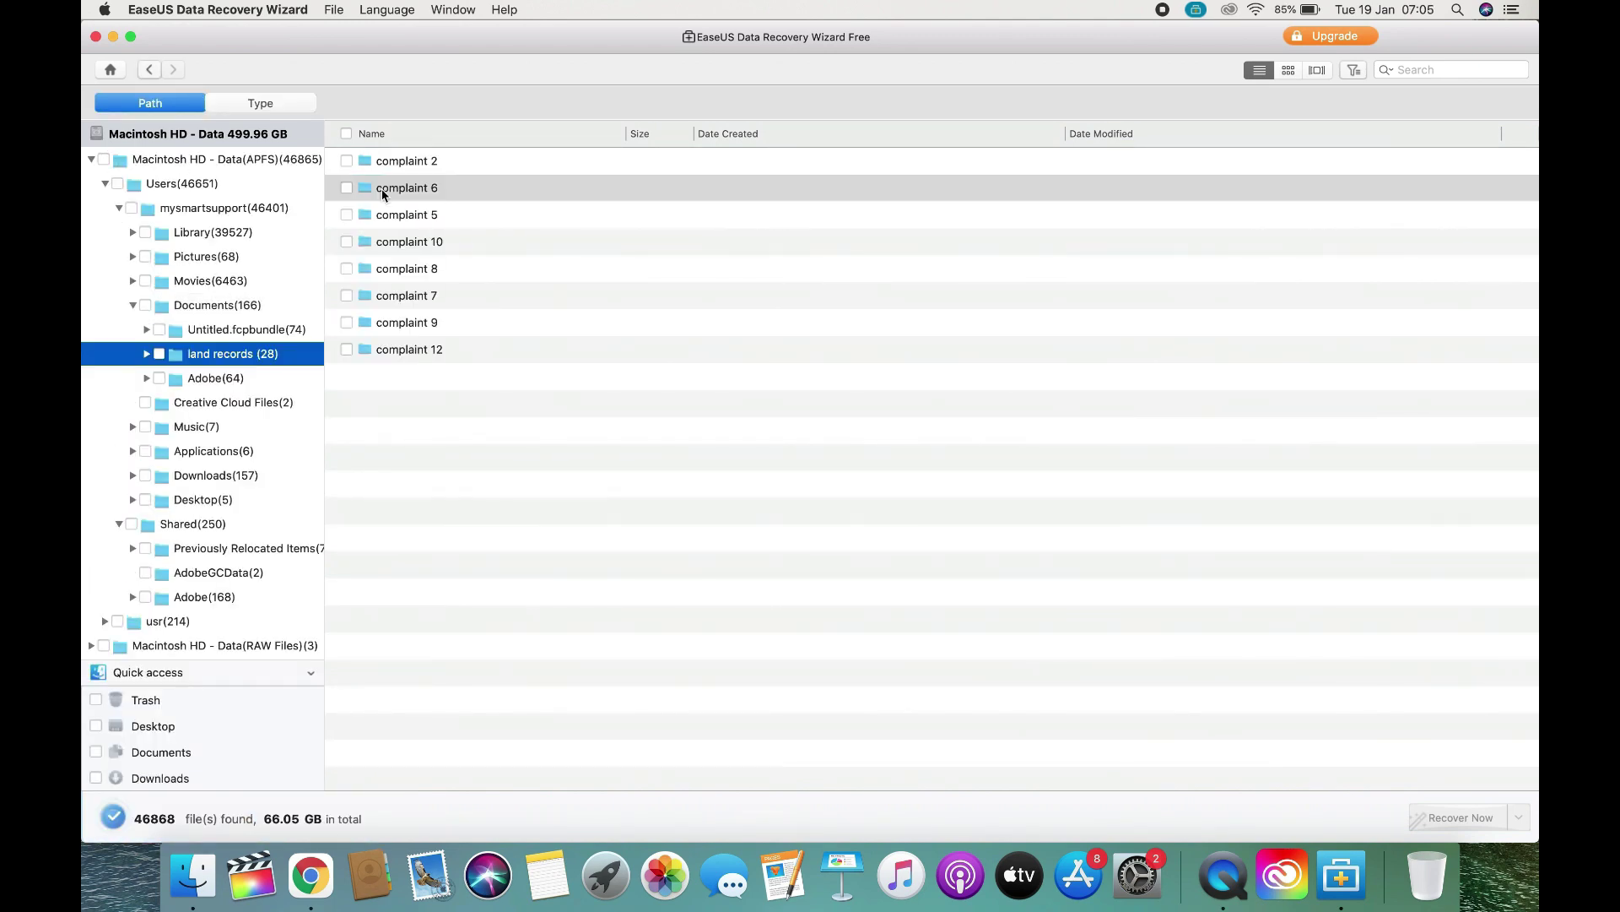
click(346, 160)
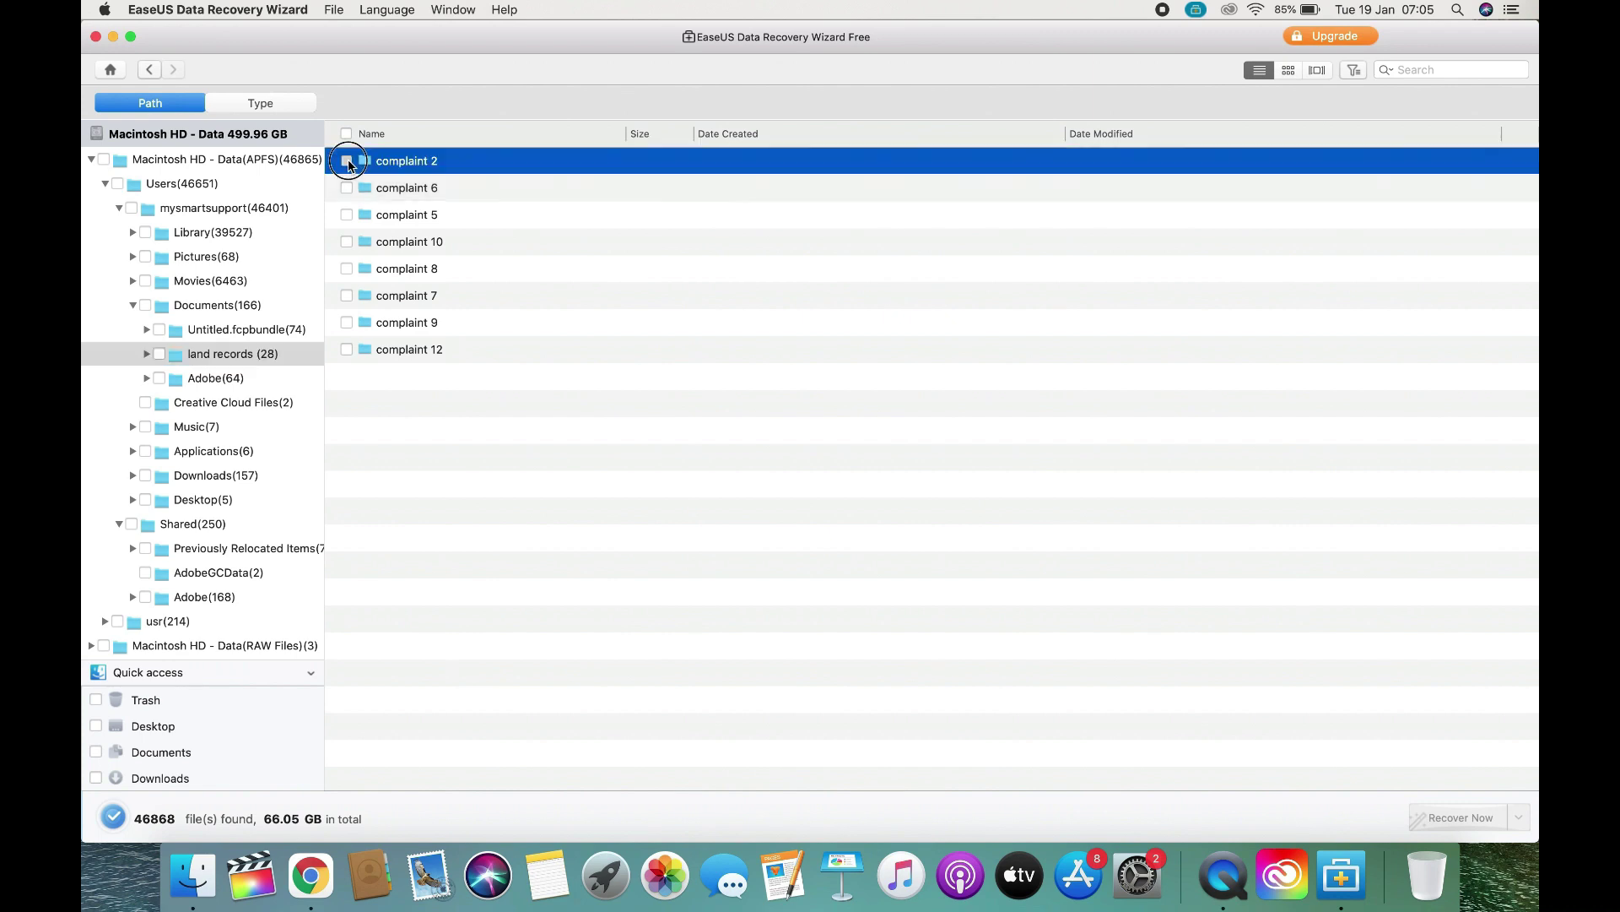
click(347, 187)
click(347, 214)
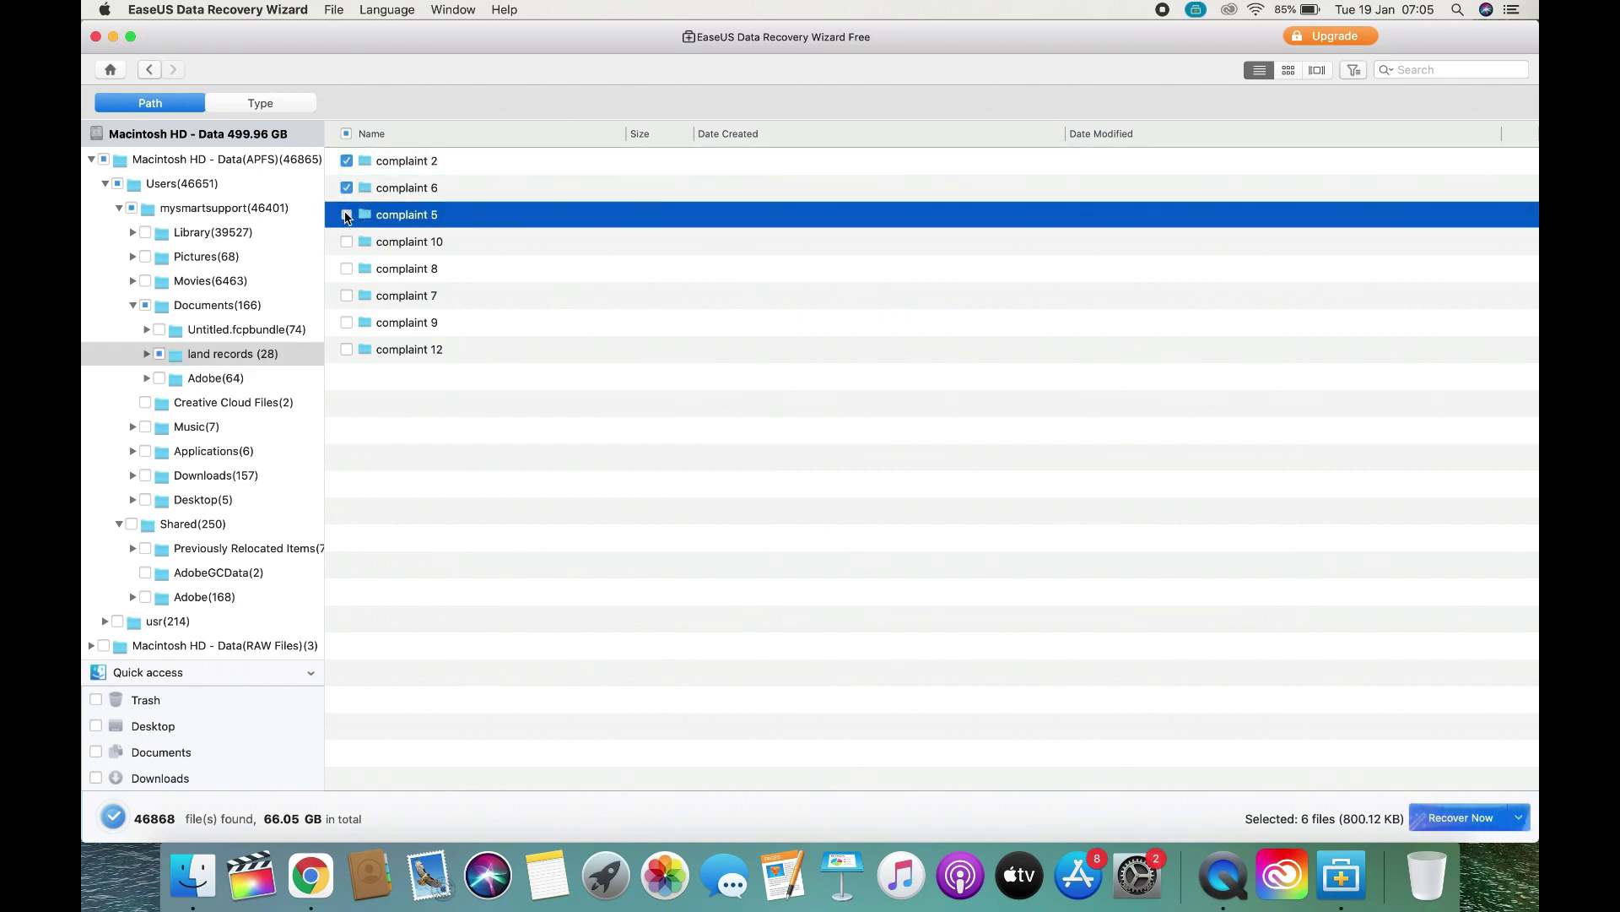
click(347, 242)
click(347, 269)
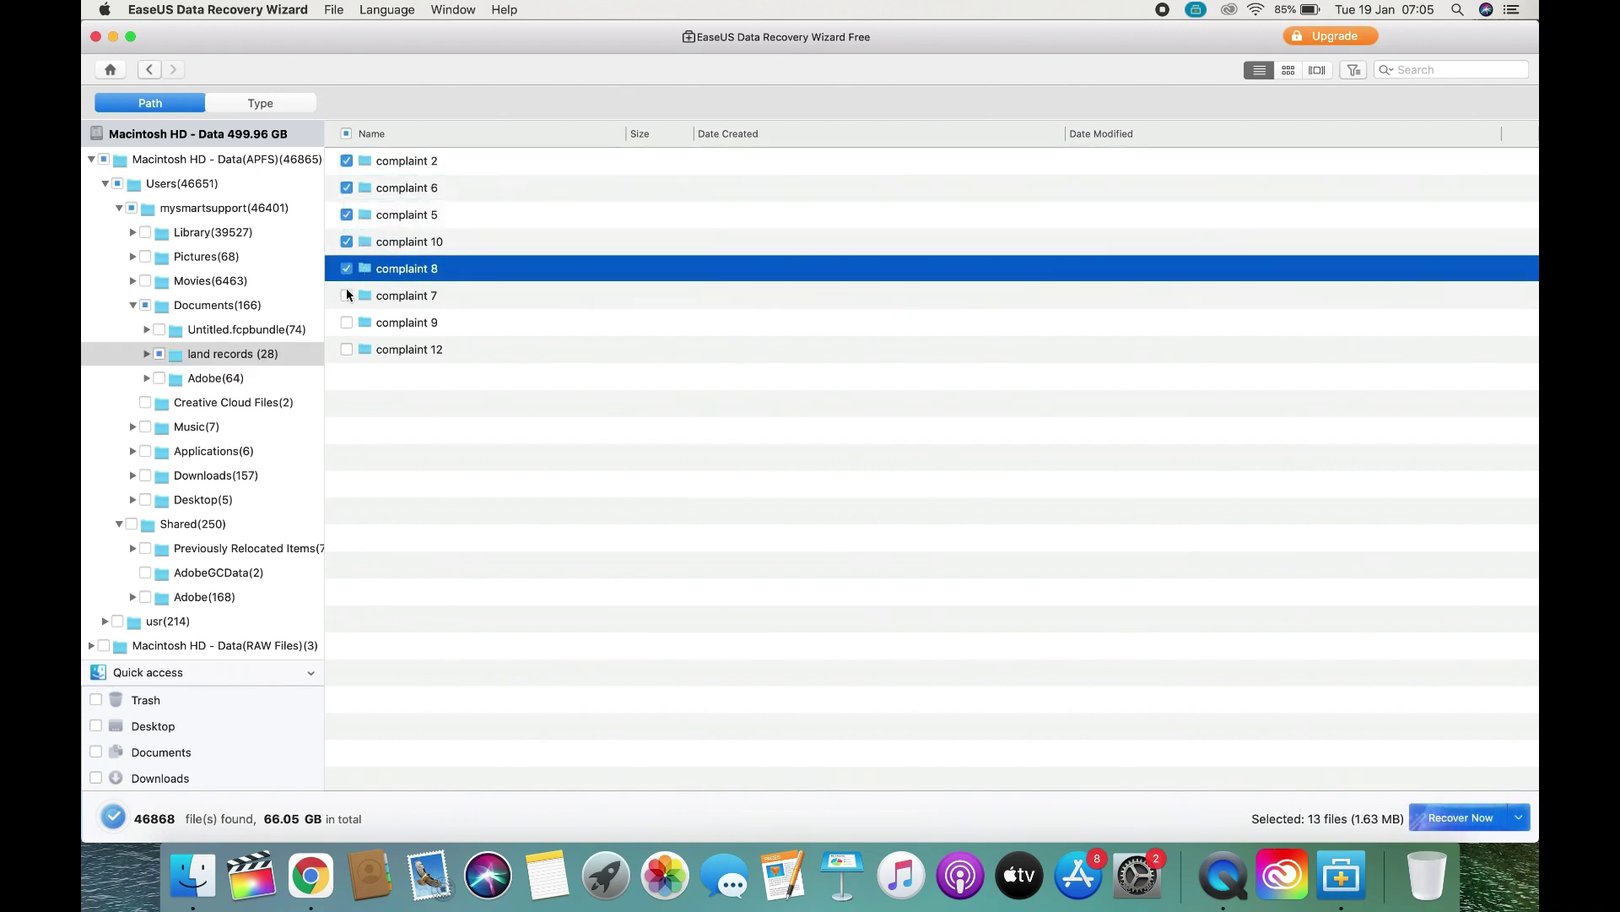
click(347, 295)
click(347, 323)
click(347, 351)
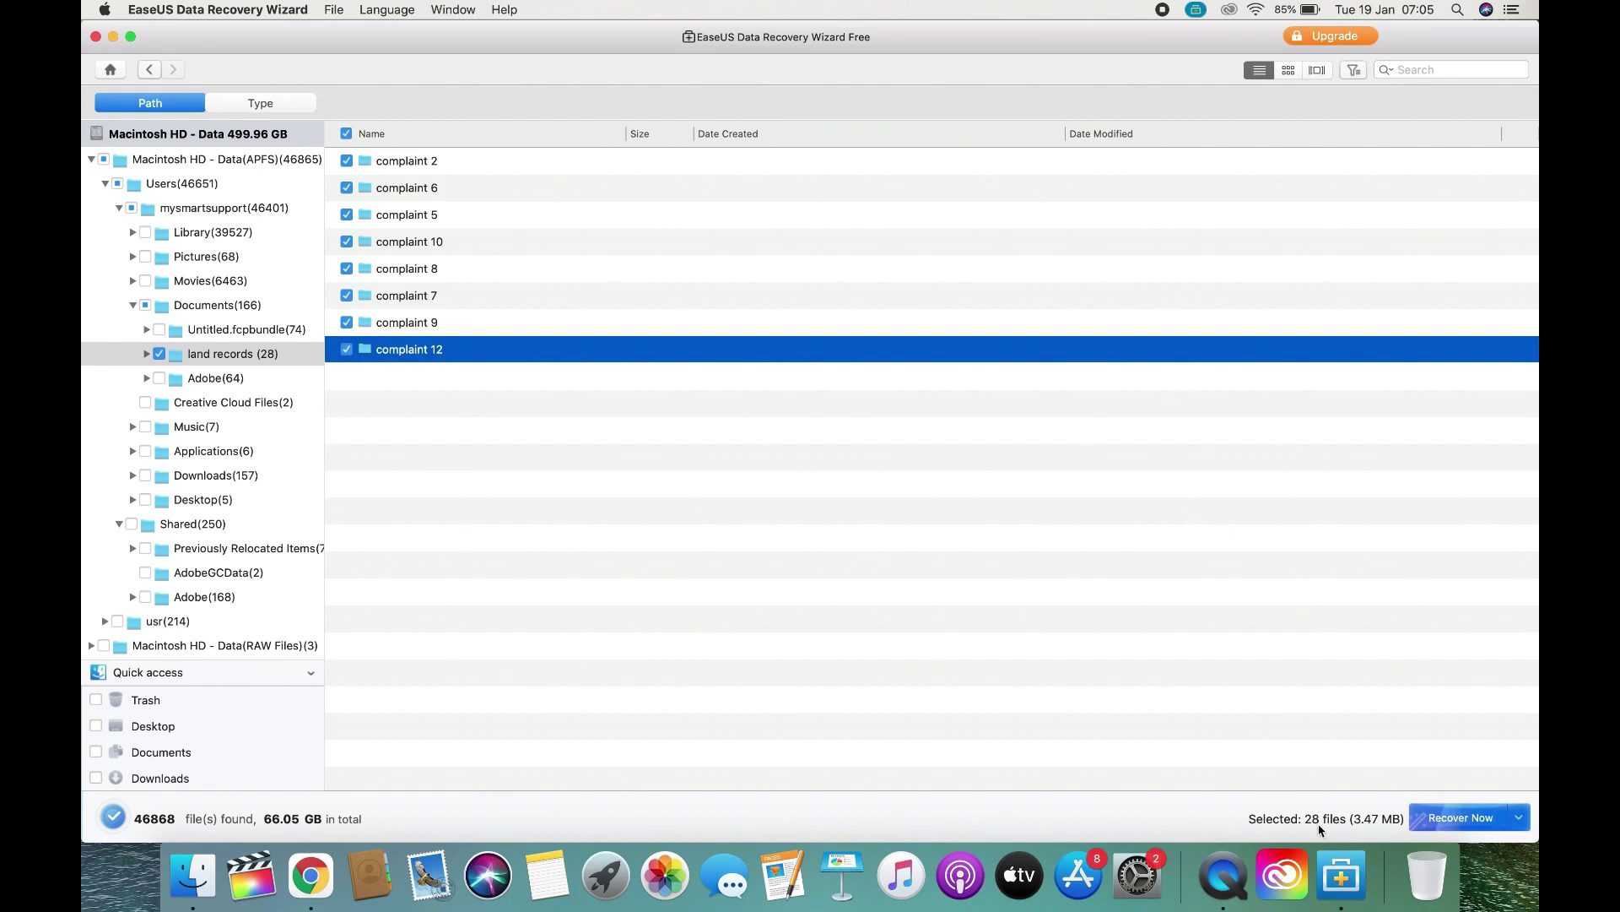
Recover the marked land records folders to the Desktop, continuing despite the same-drive warning, and close the completion dialog
click(1456, 825)
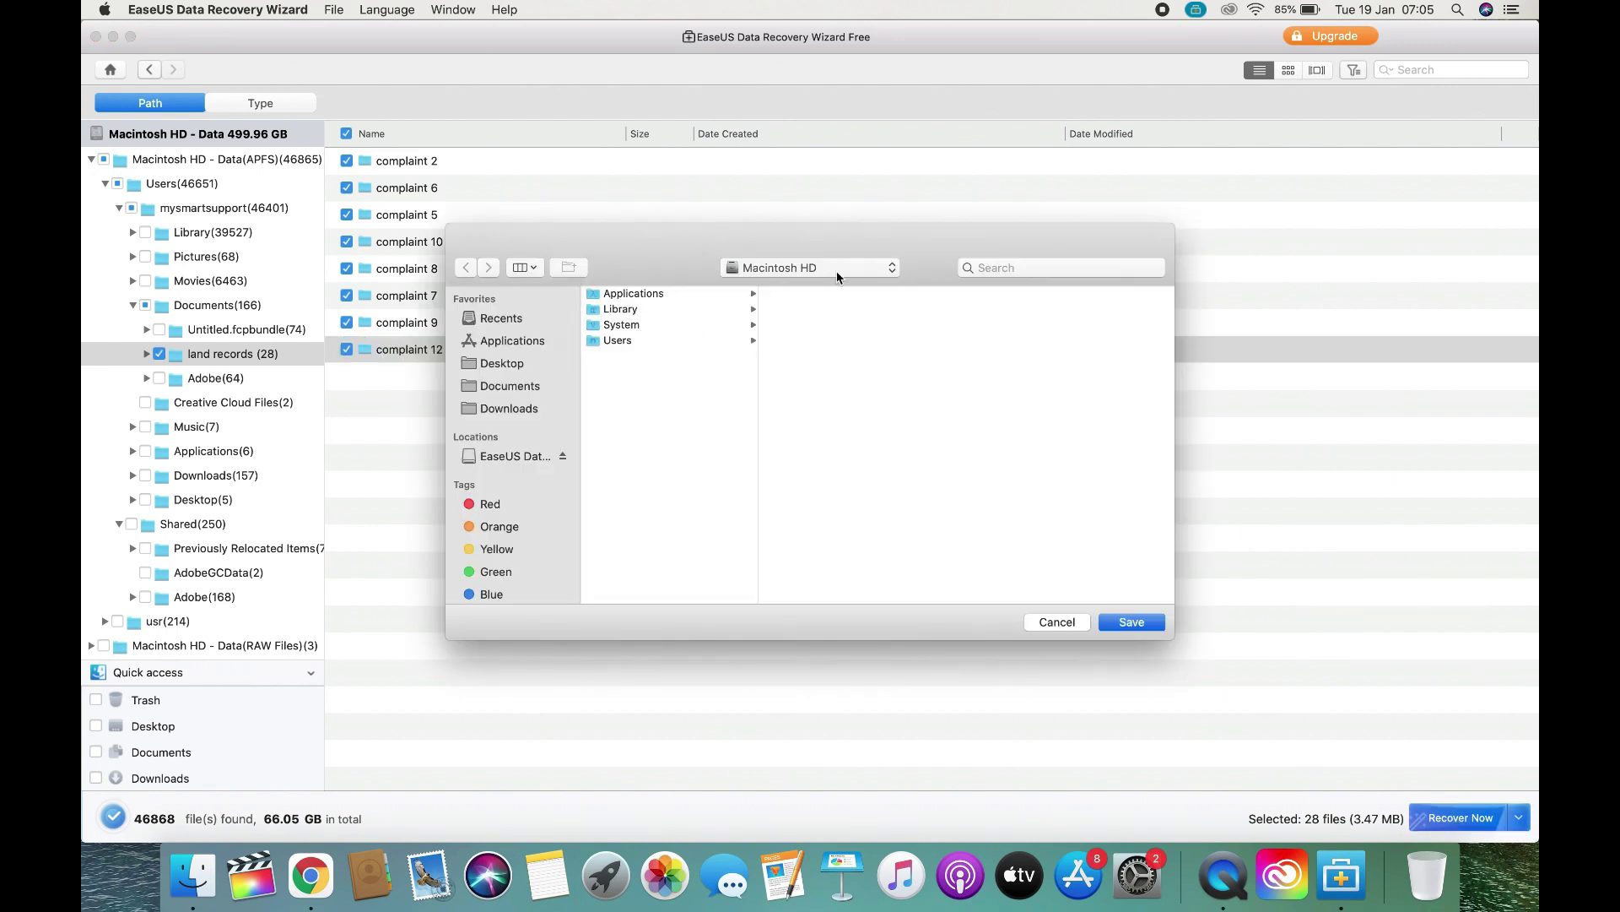
click(509, 363)
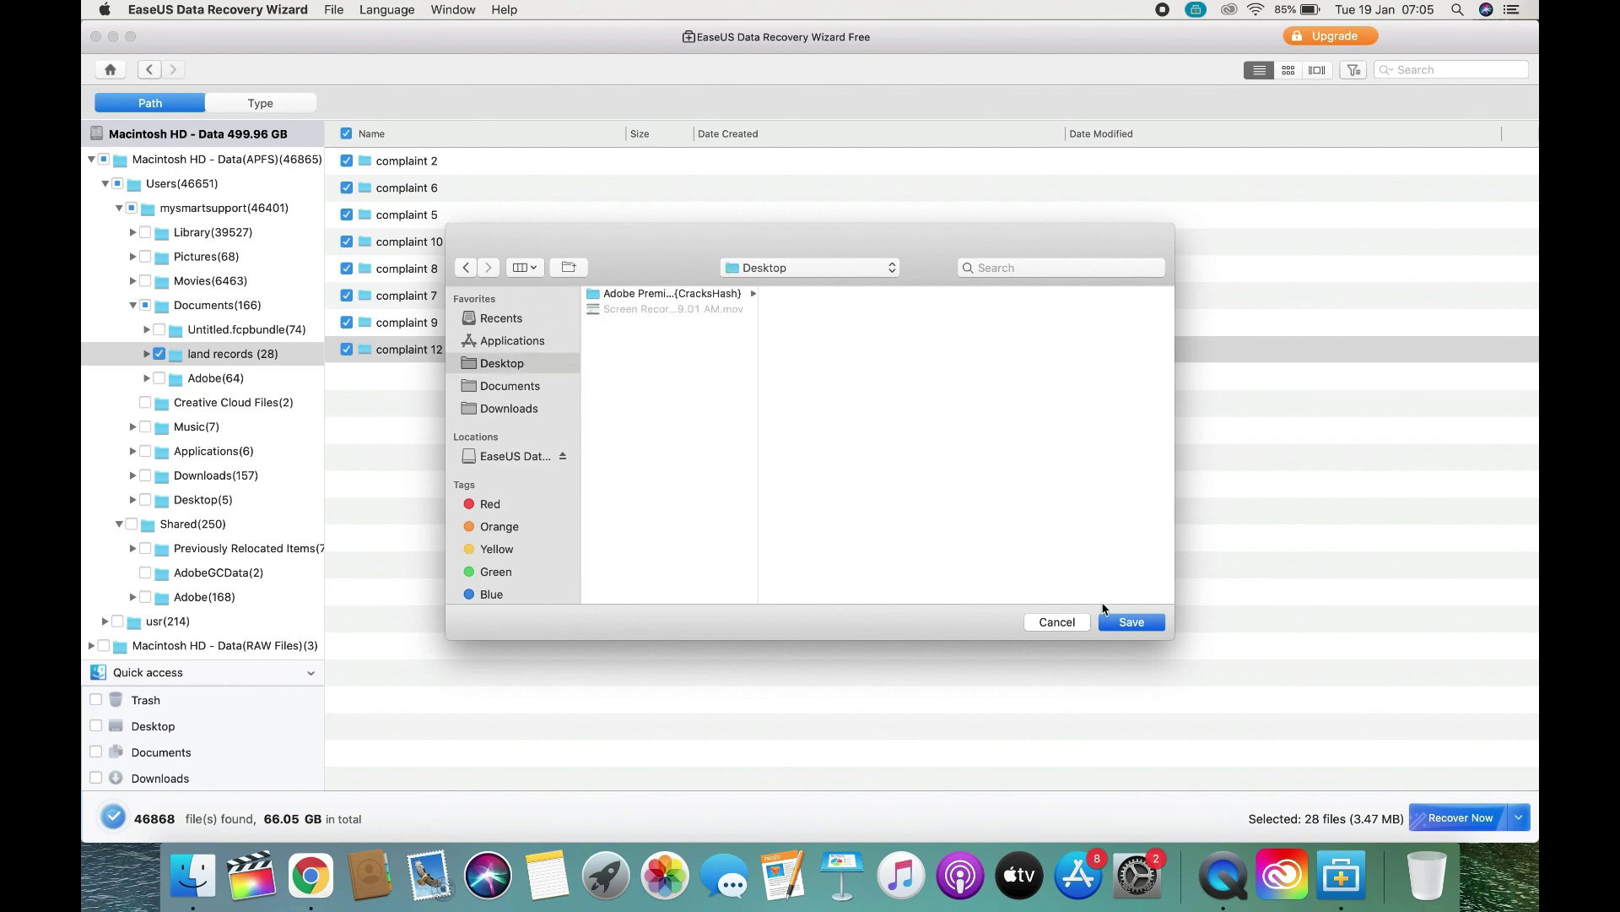
click(1128, 624)
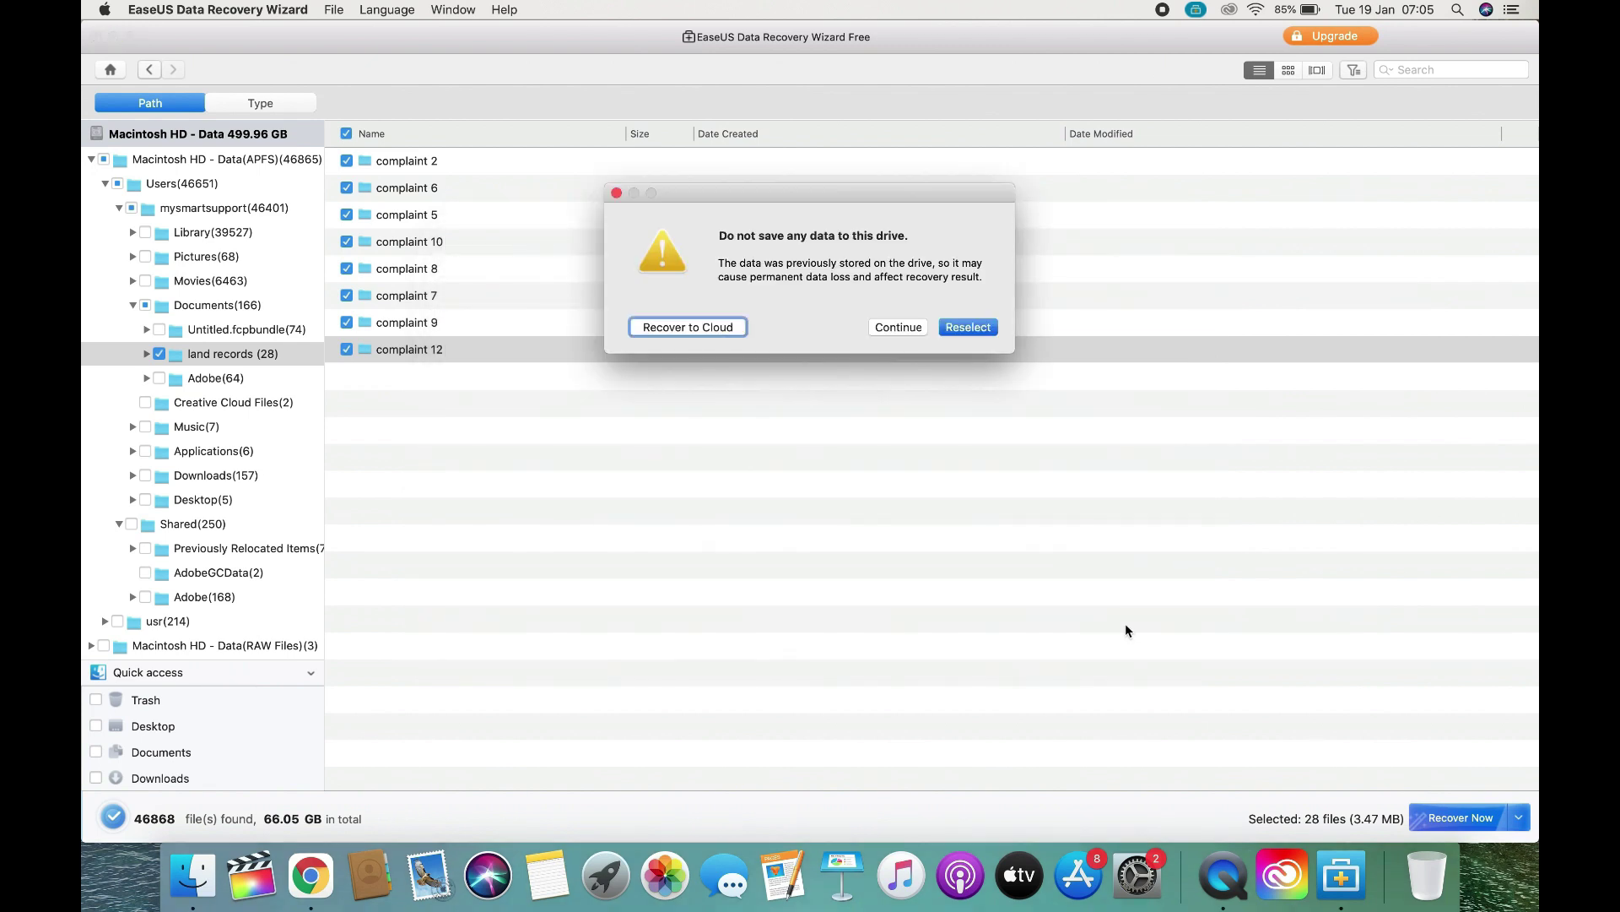
click(898, 328)
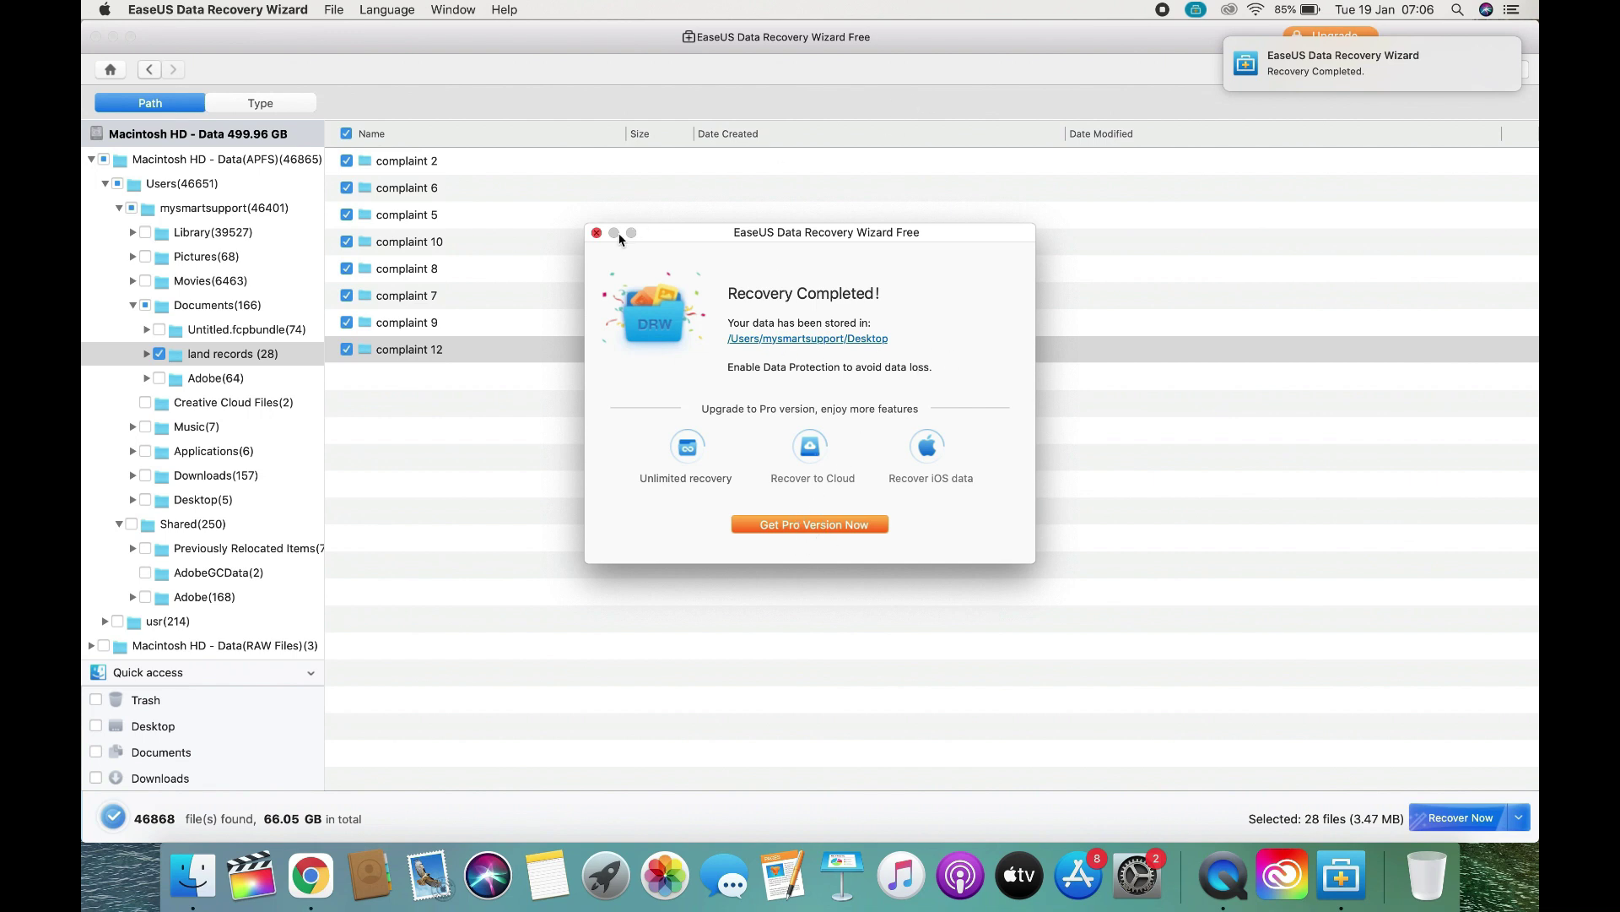
click(596, 233)
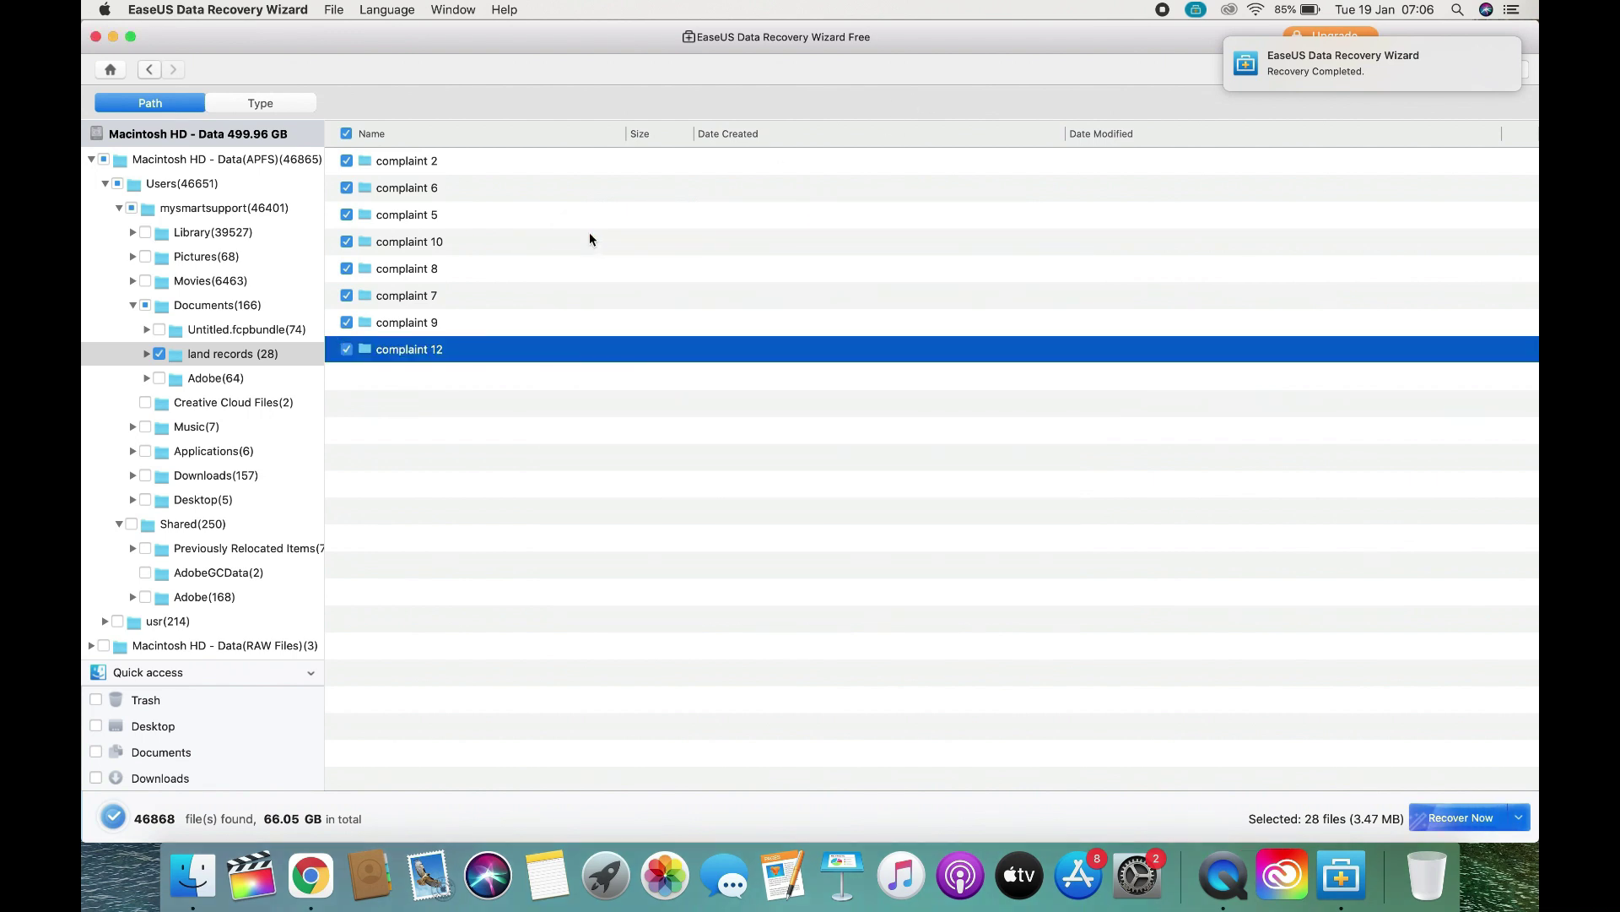
Quit the recovery wizard without saving the scan results and dismiss the feedback survey
click(95, 36)
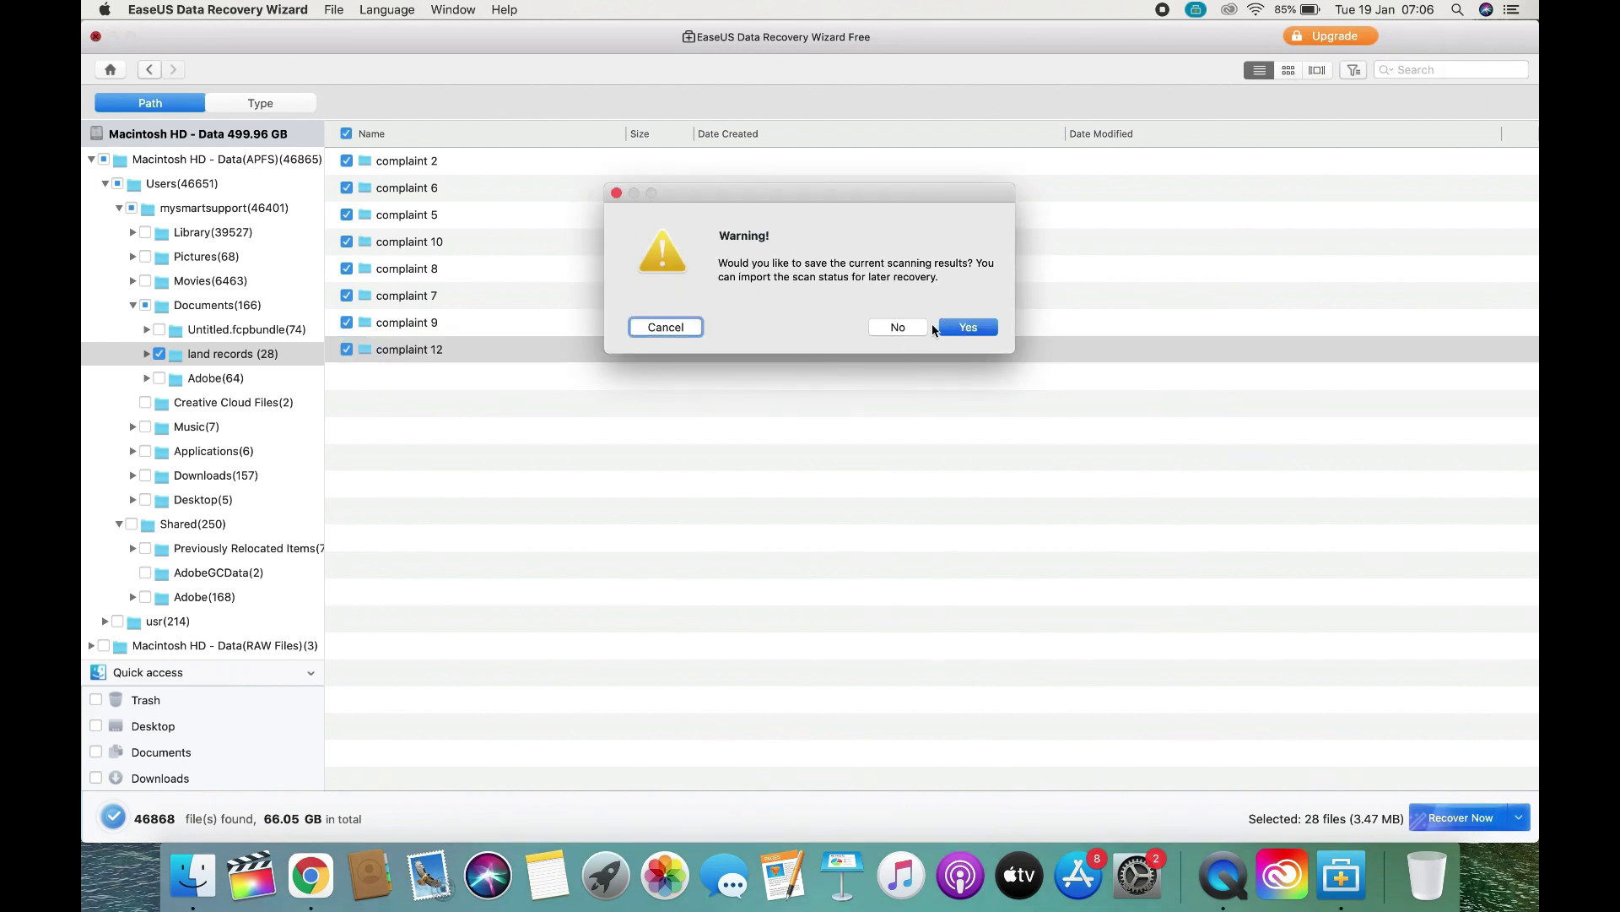
click(967, 327)
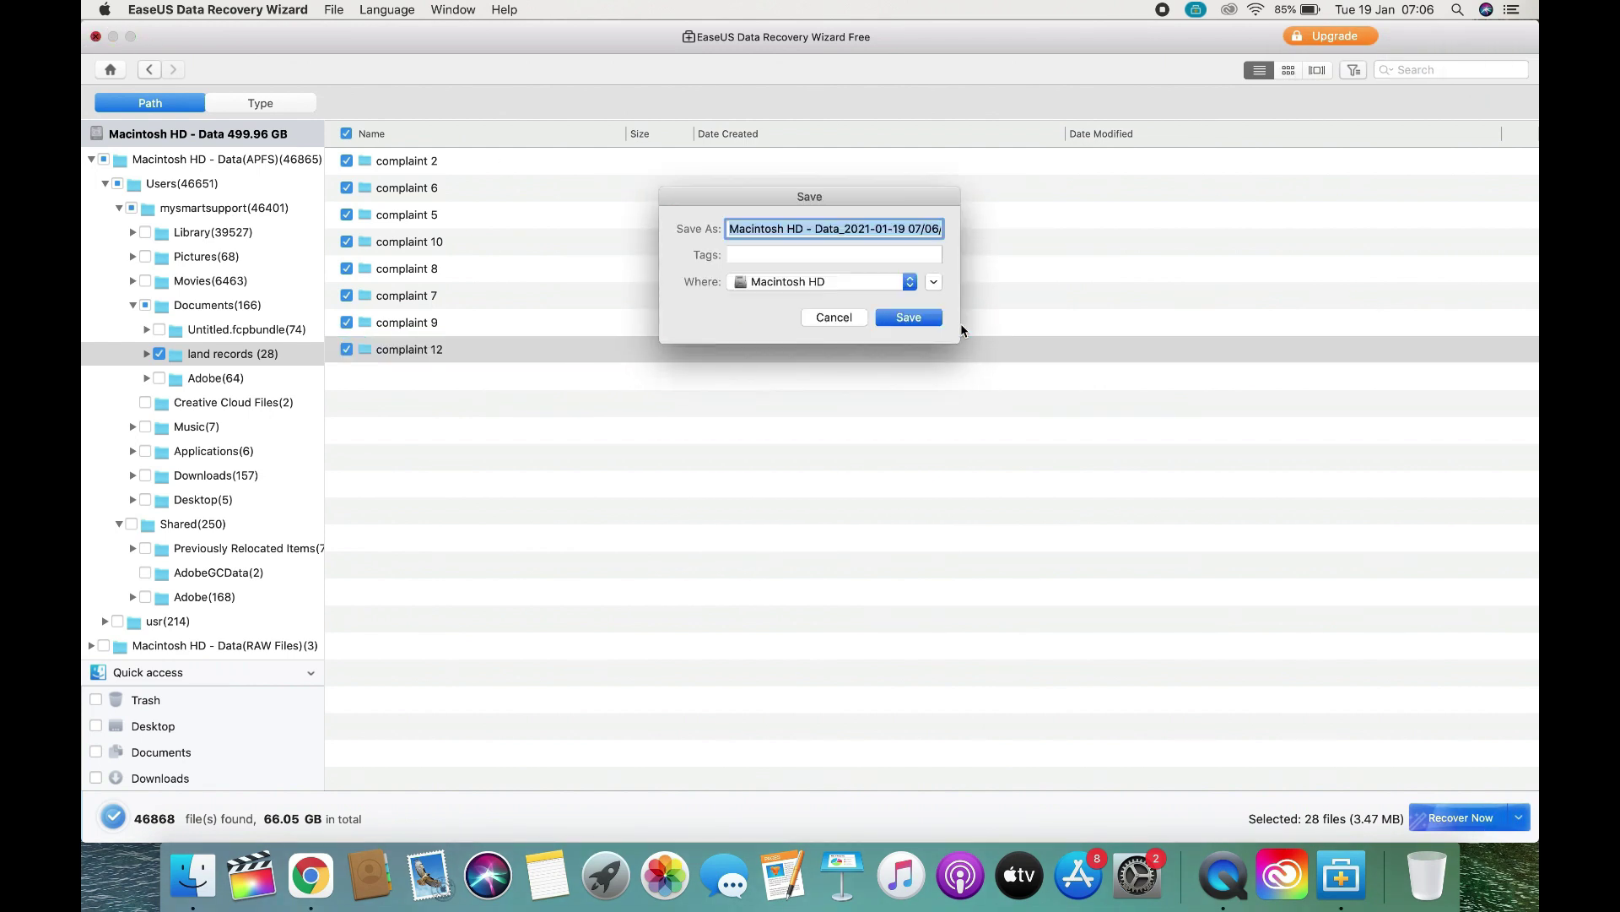
click(844, 316)
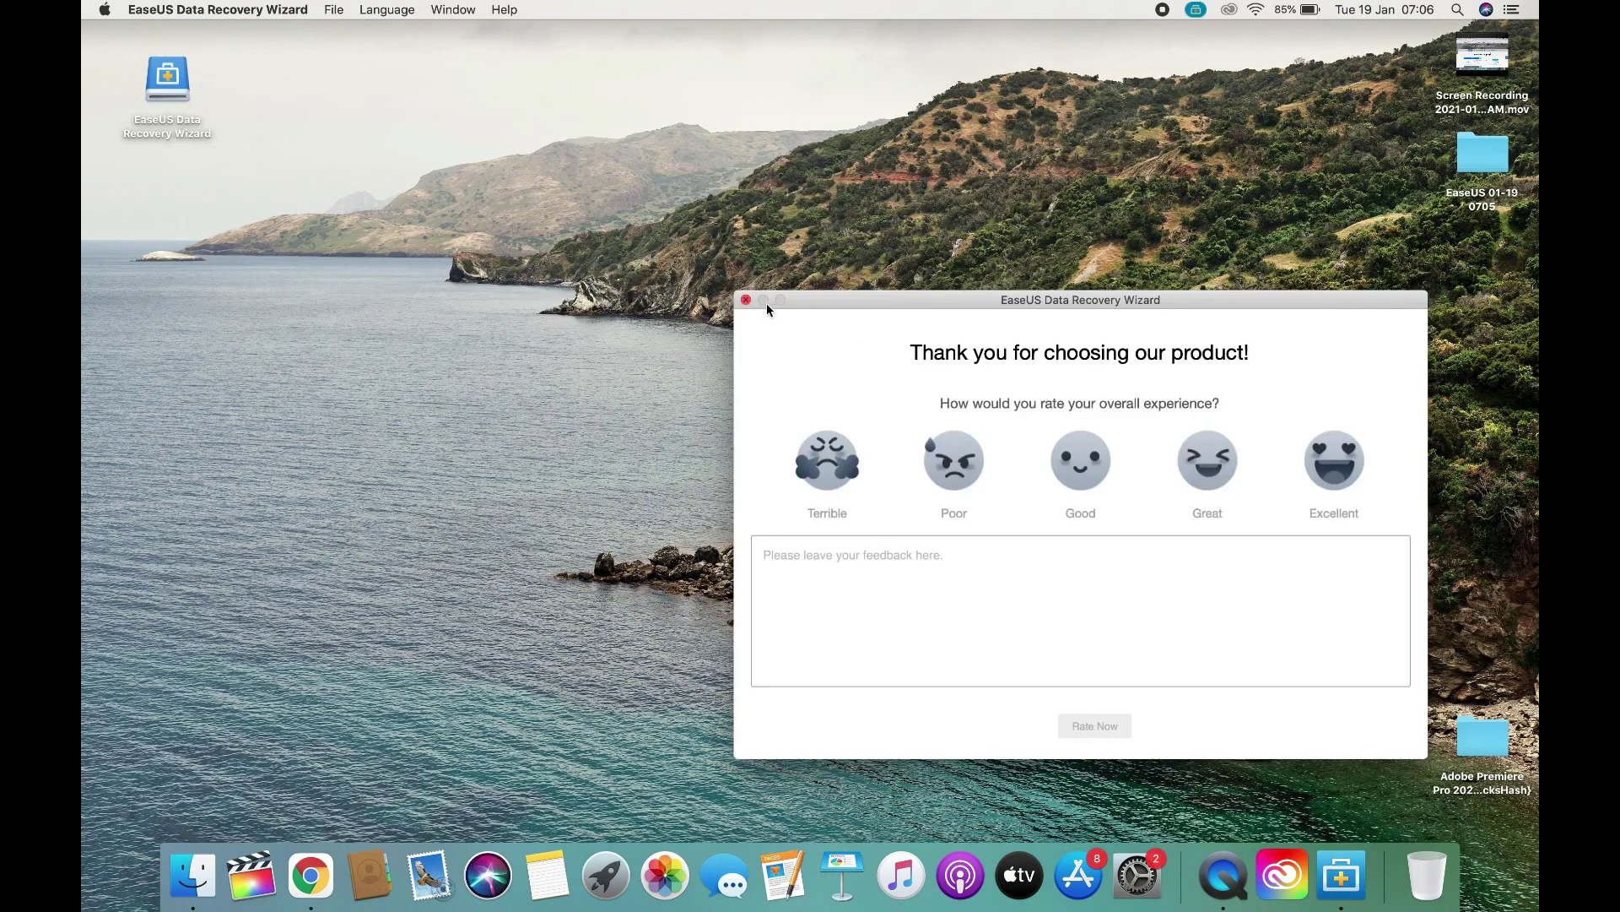
click(747, 300)
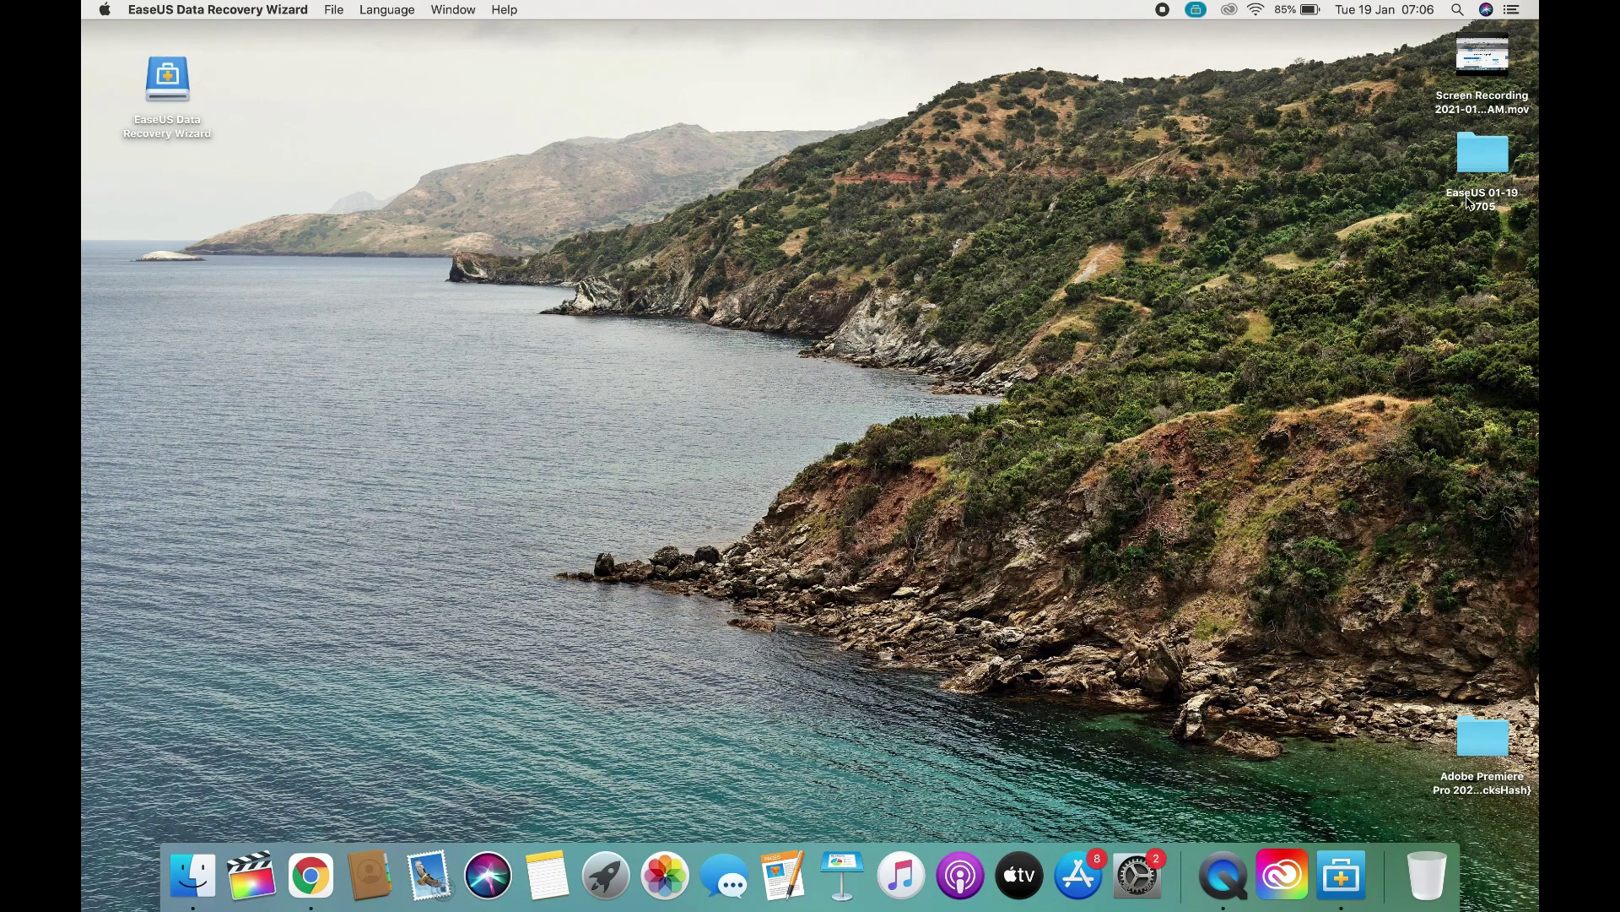
Move the EaseUS 01-19 0705 folder to a clear area of the desktop and open its land records subfolder in full screen
drag(1476, 169, 368, 305)
double_click(377, 309)
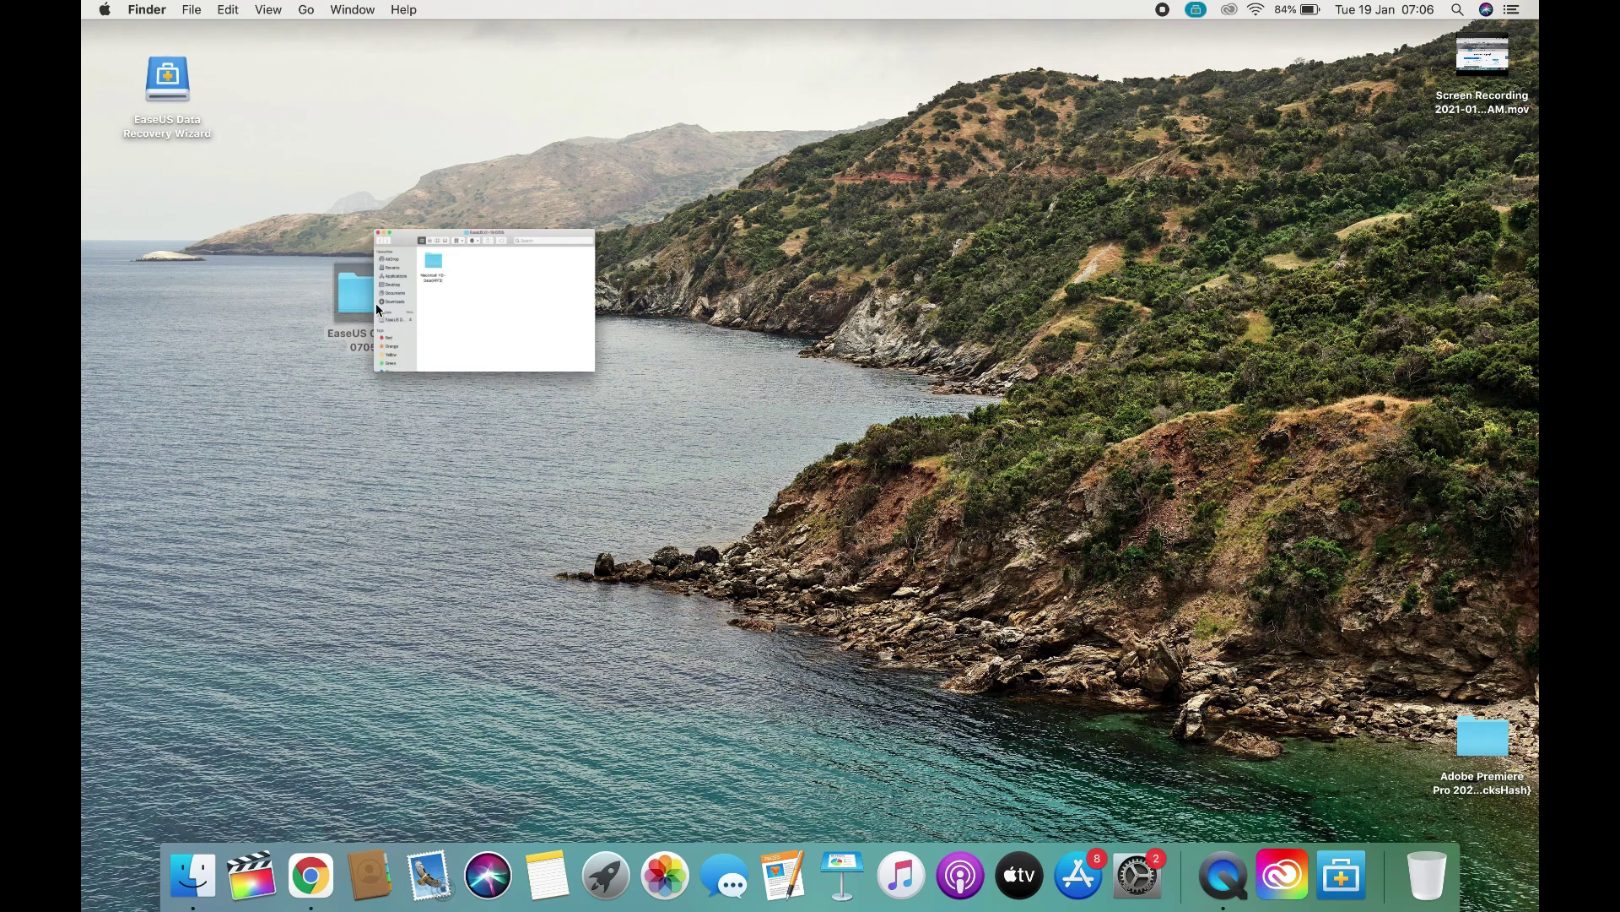
double_click(662, 212)
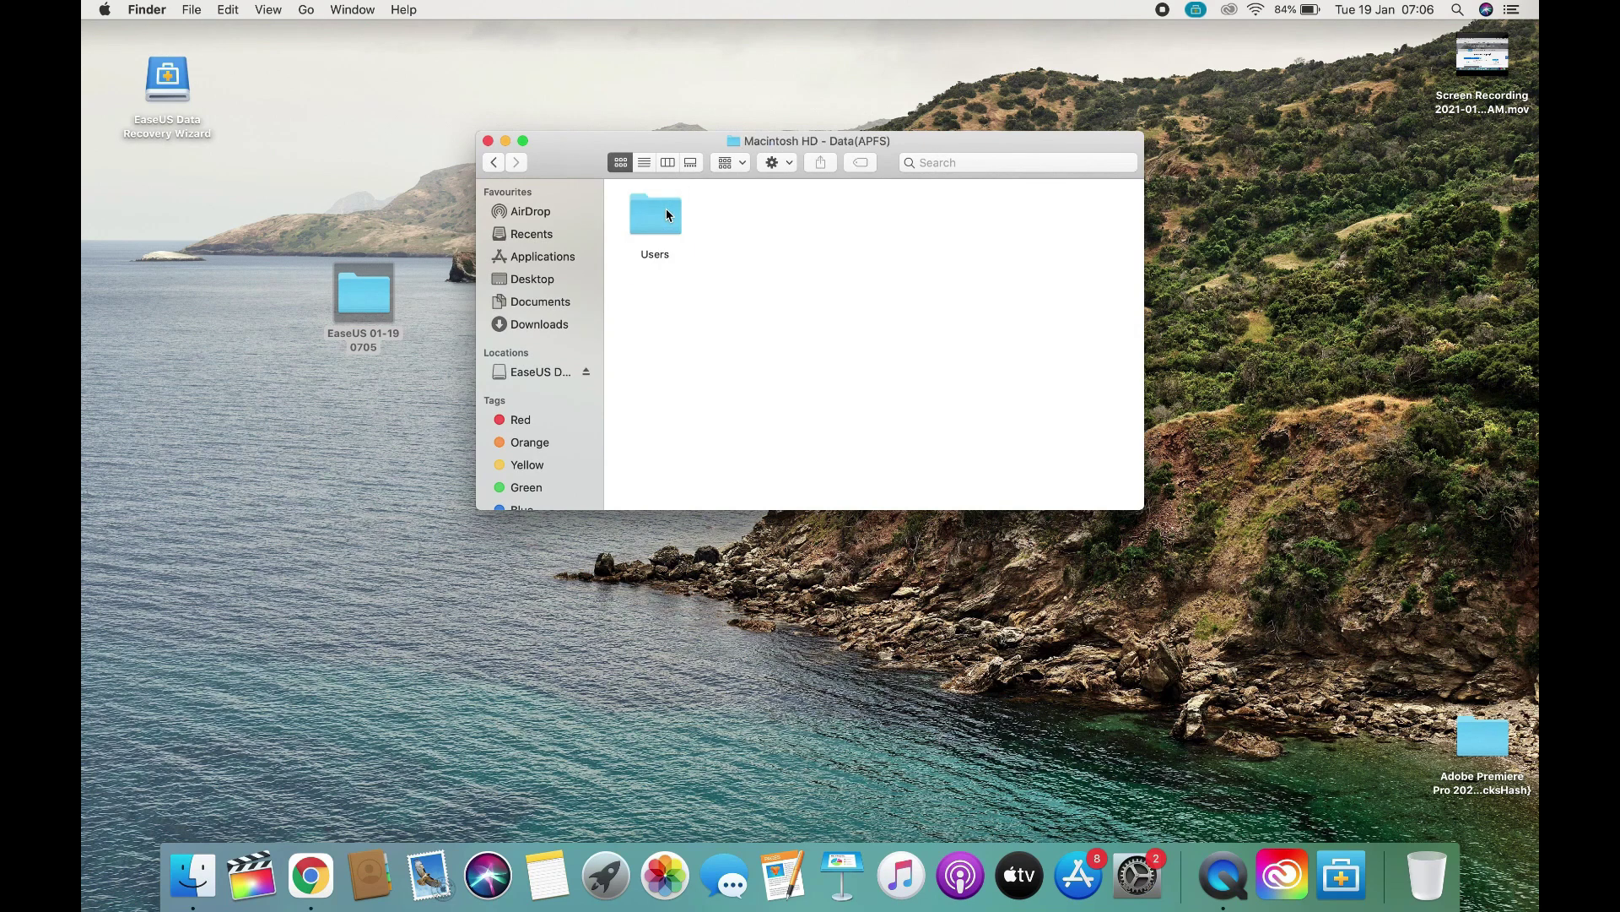
double_click(666, 216)
double_click(662, 217)
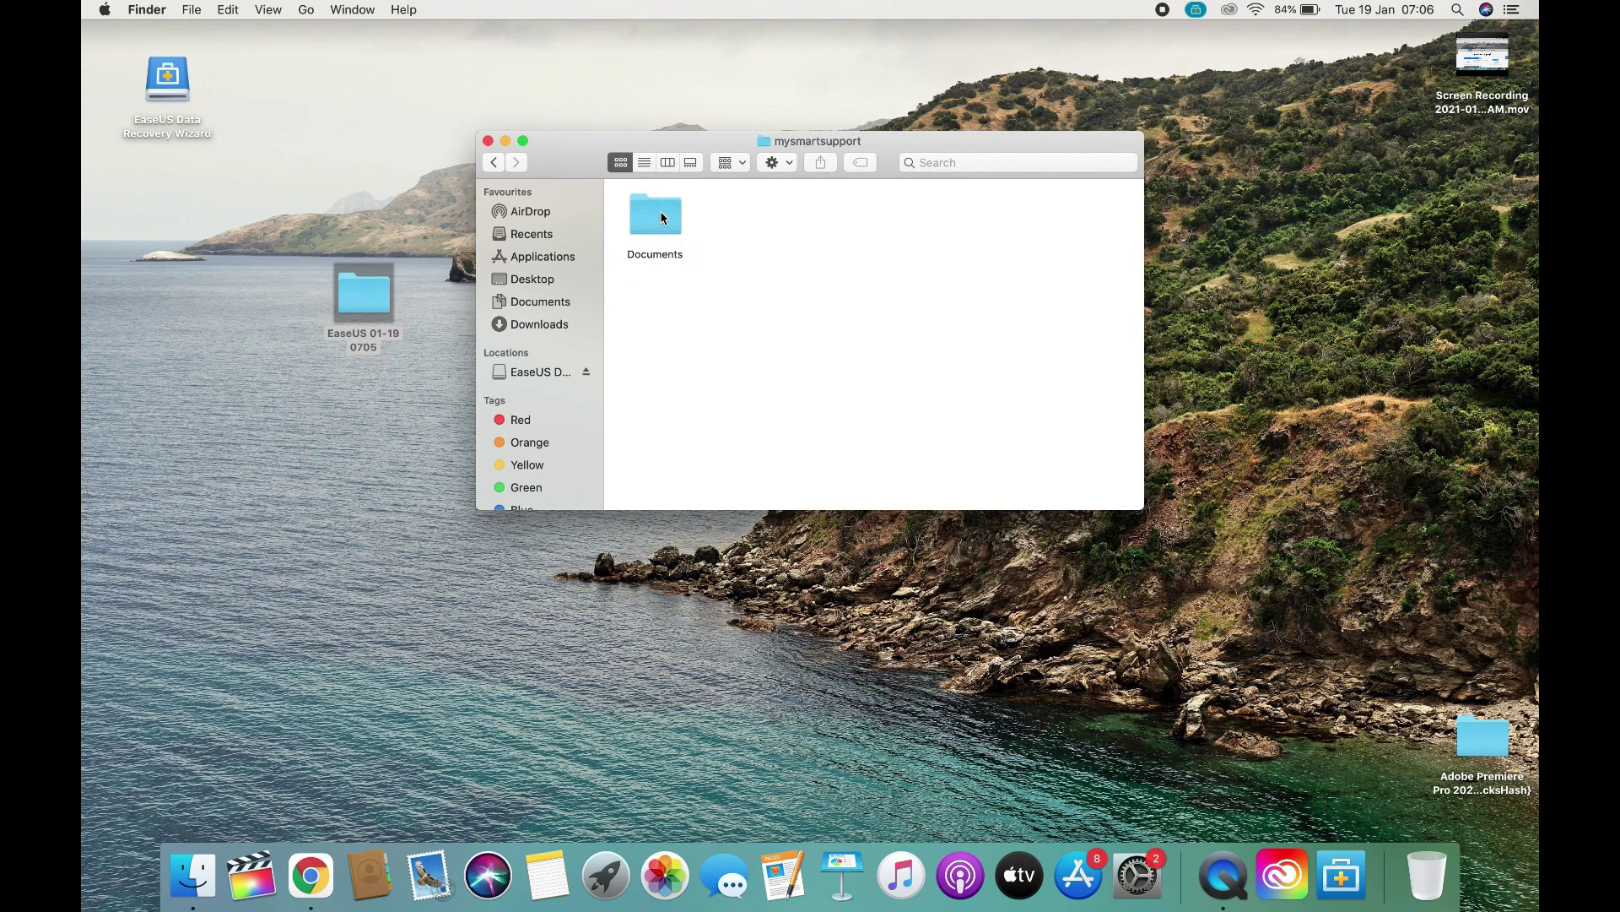
double_click(663, 218)
double_click(663, 216)
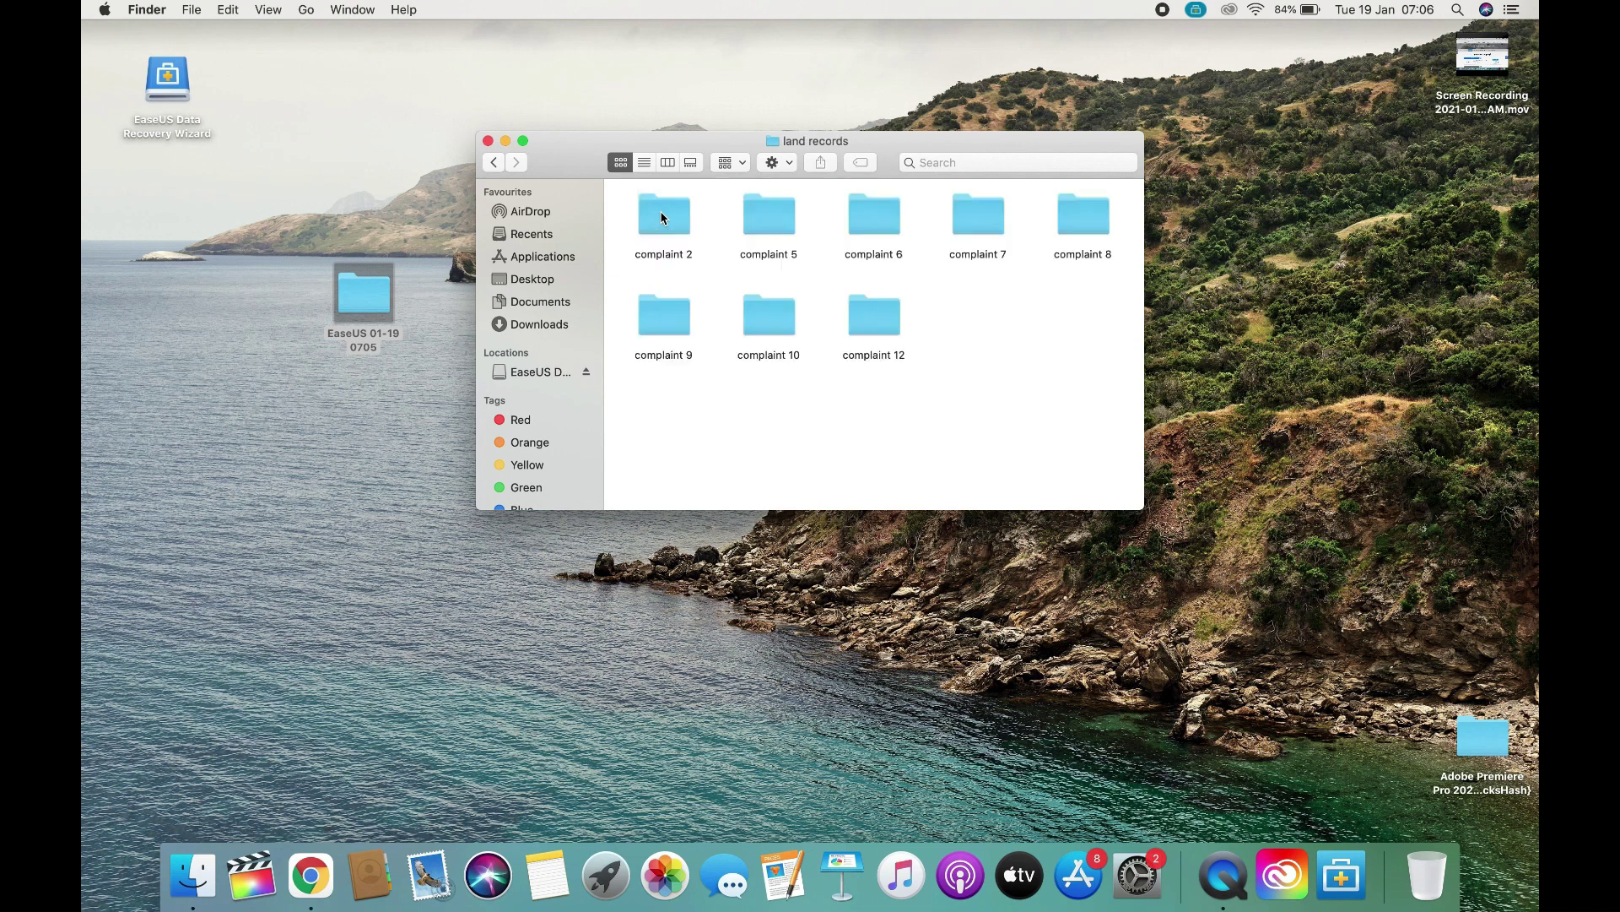
click(522, 141)
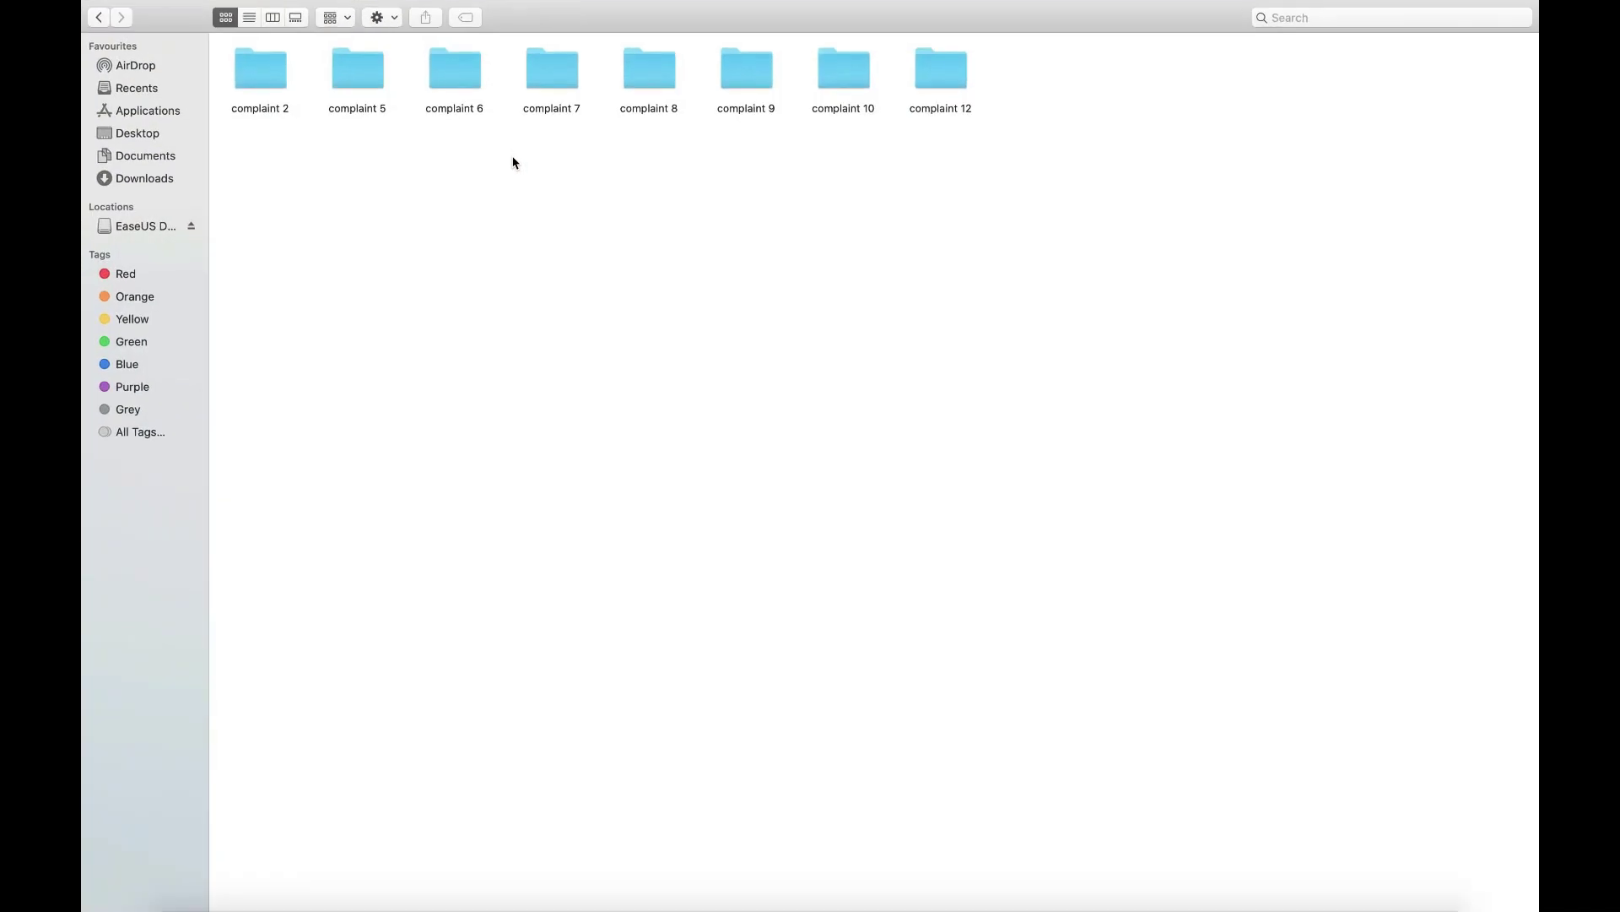
Examine the recovered files inside the complaint 12, complaint 10, complaint 8 and complaint 6 folders
double_click(553, 239)
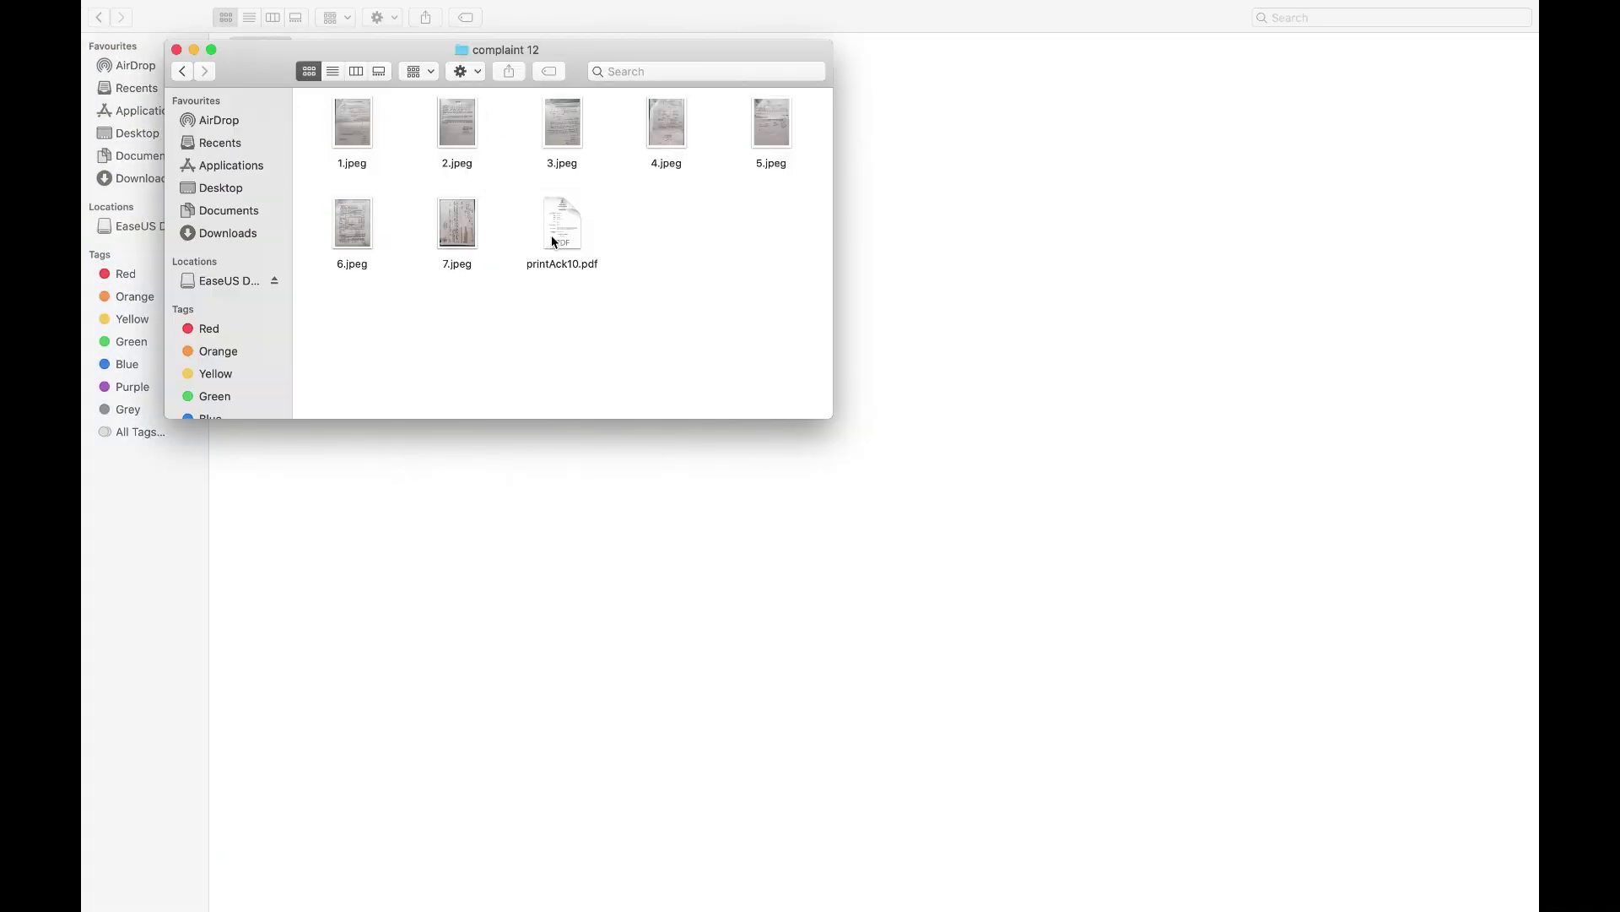
click(181, 71)
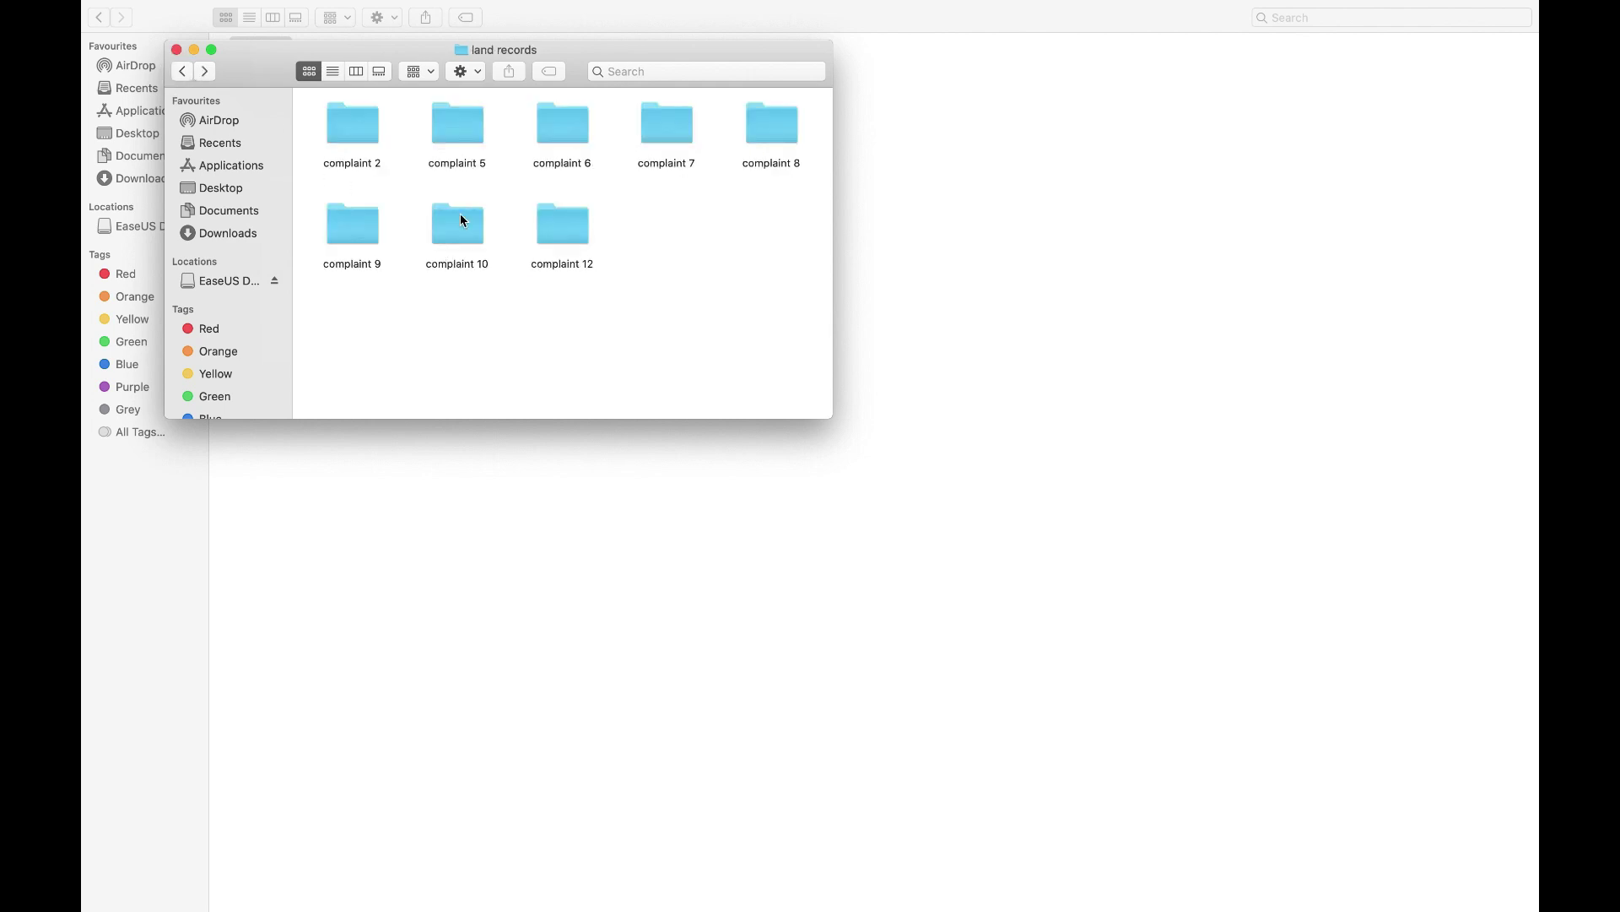
double_click(475, 222)
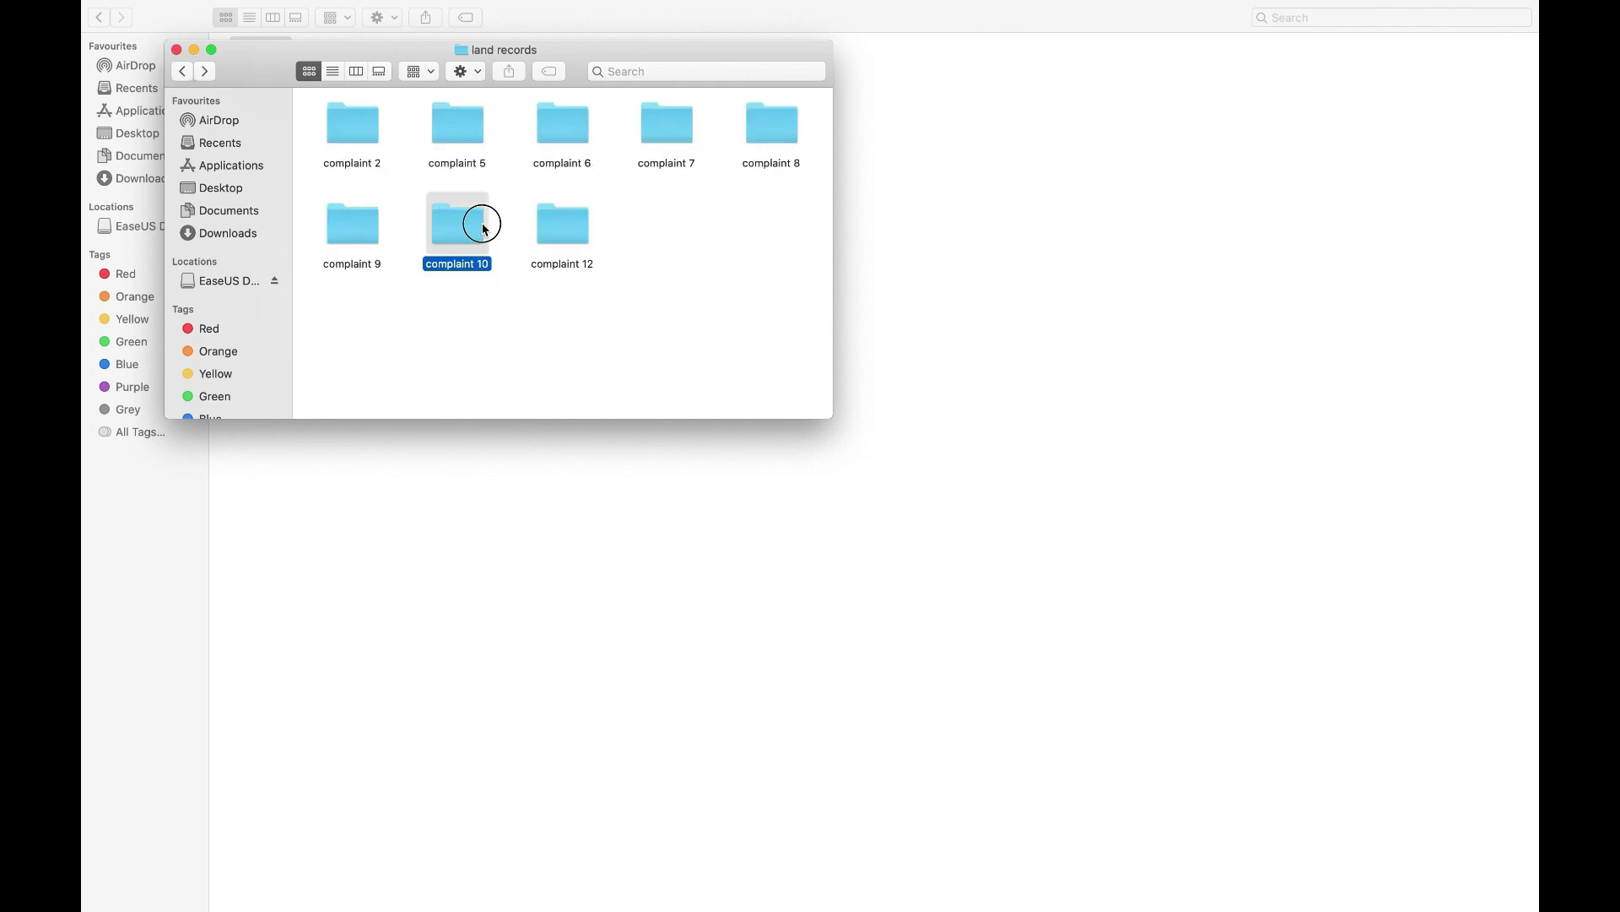
click(182, 76)
double_click(776, 148)
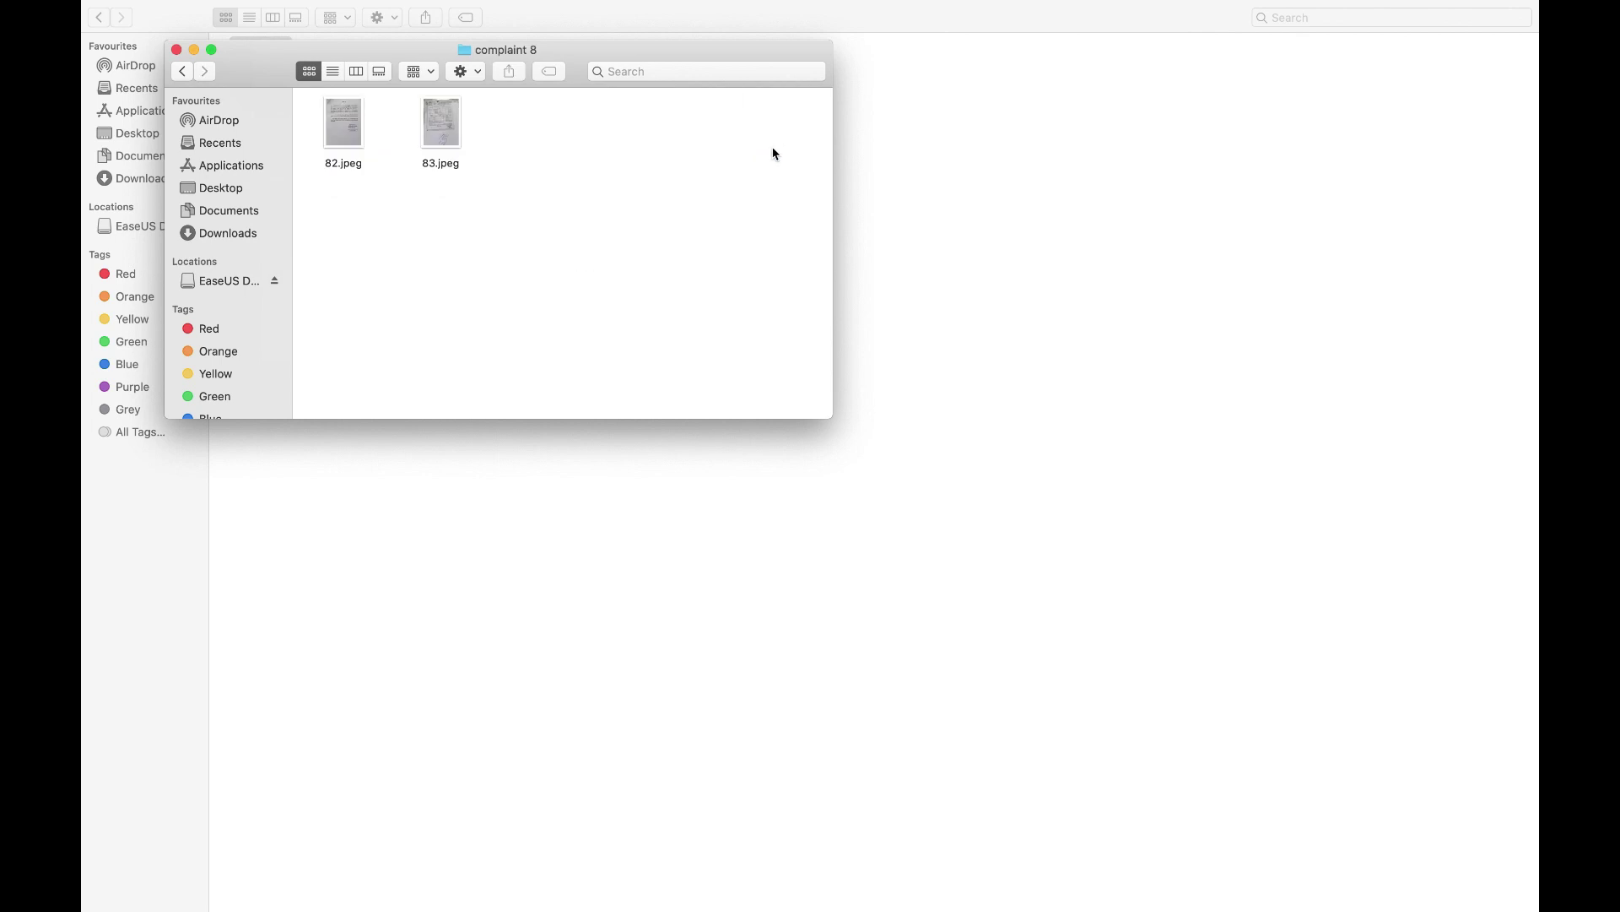
click(182, 73)
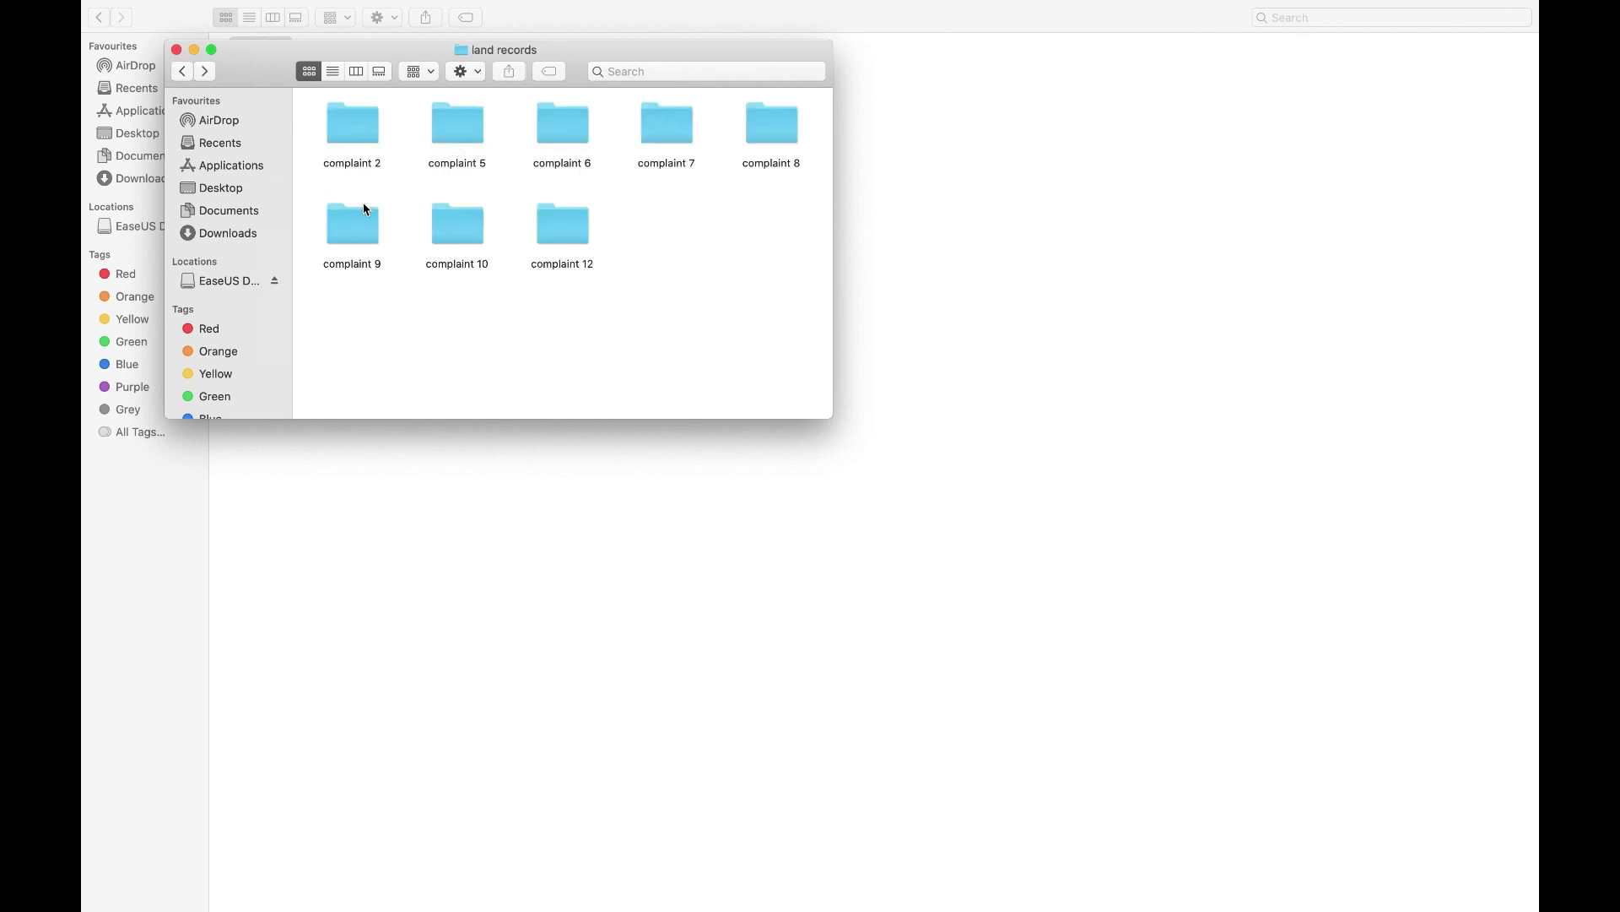
double_click(563, 131)
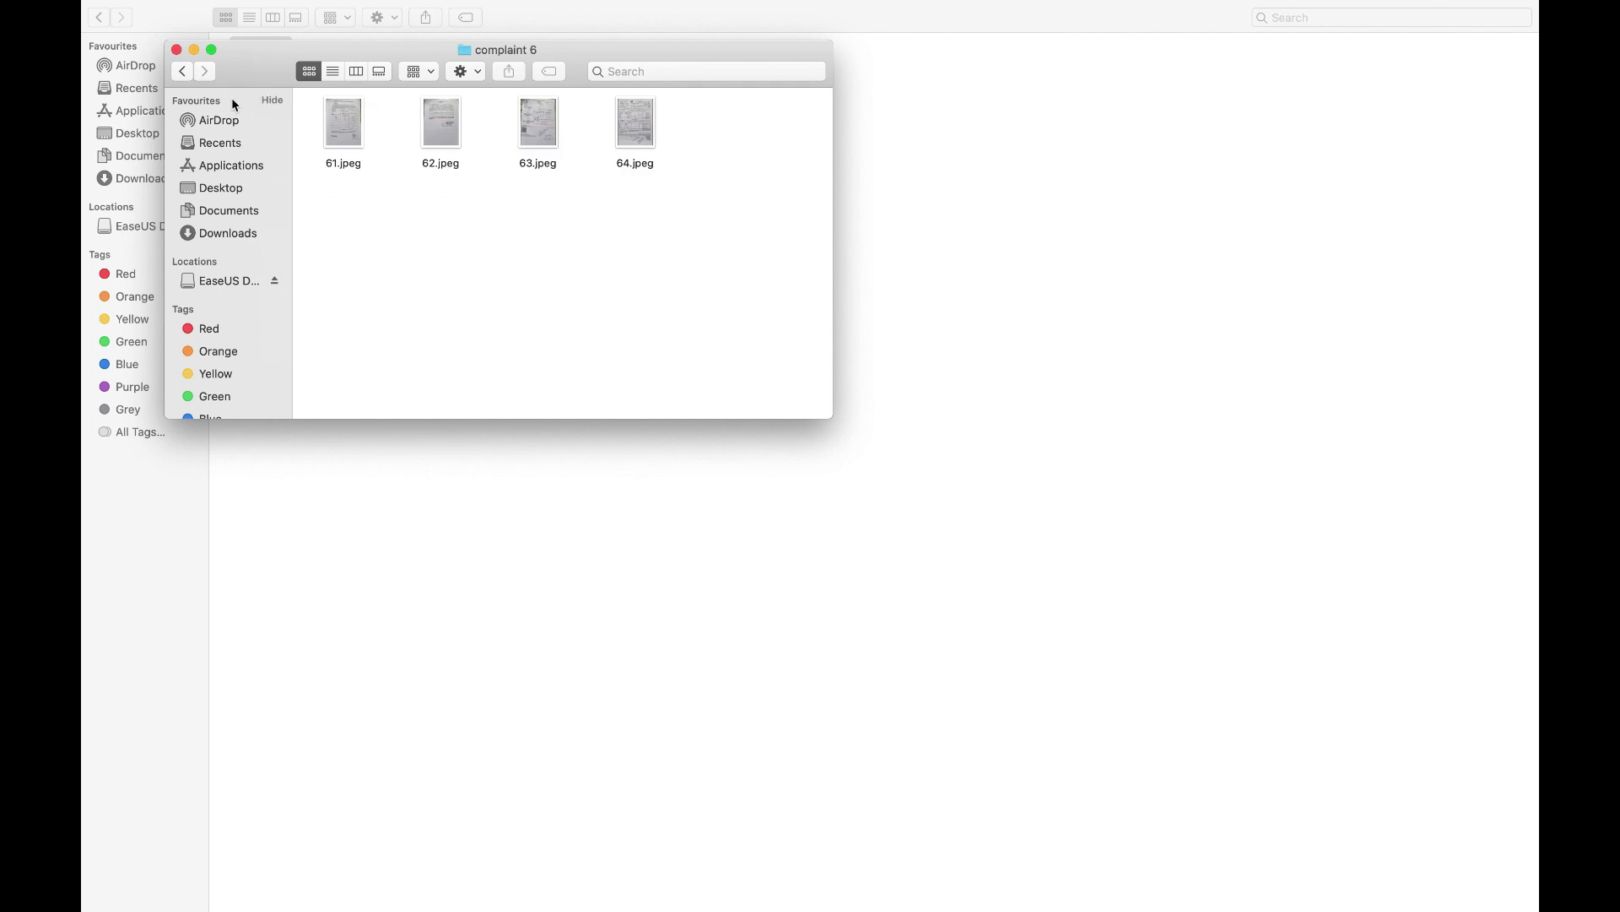
click(182, 71)
View the recovered image 5.jpeg from the complaint 12 folder in Preview, and close it
double_click(582, 231)
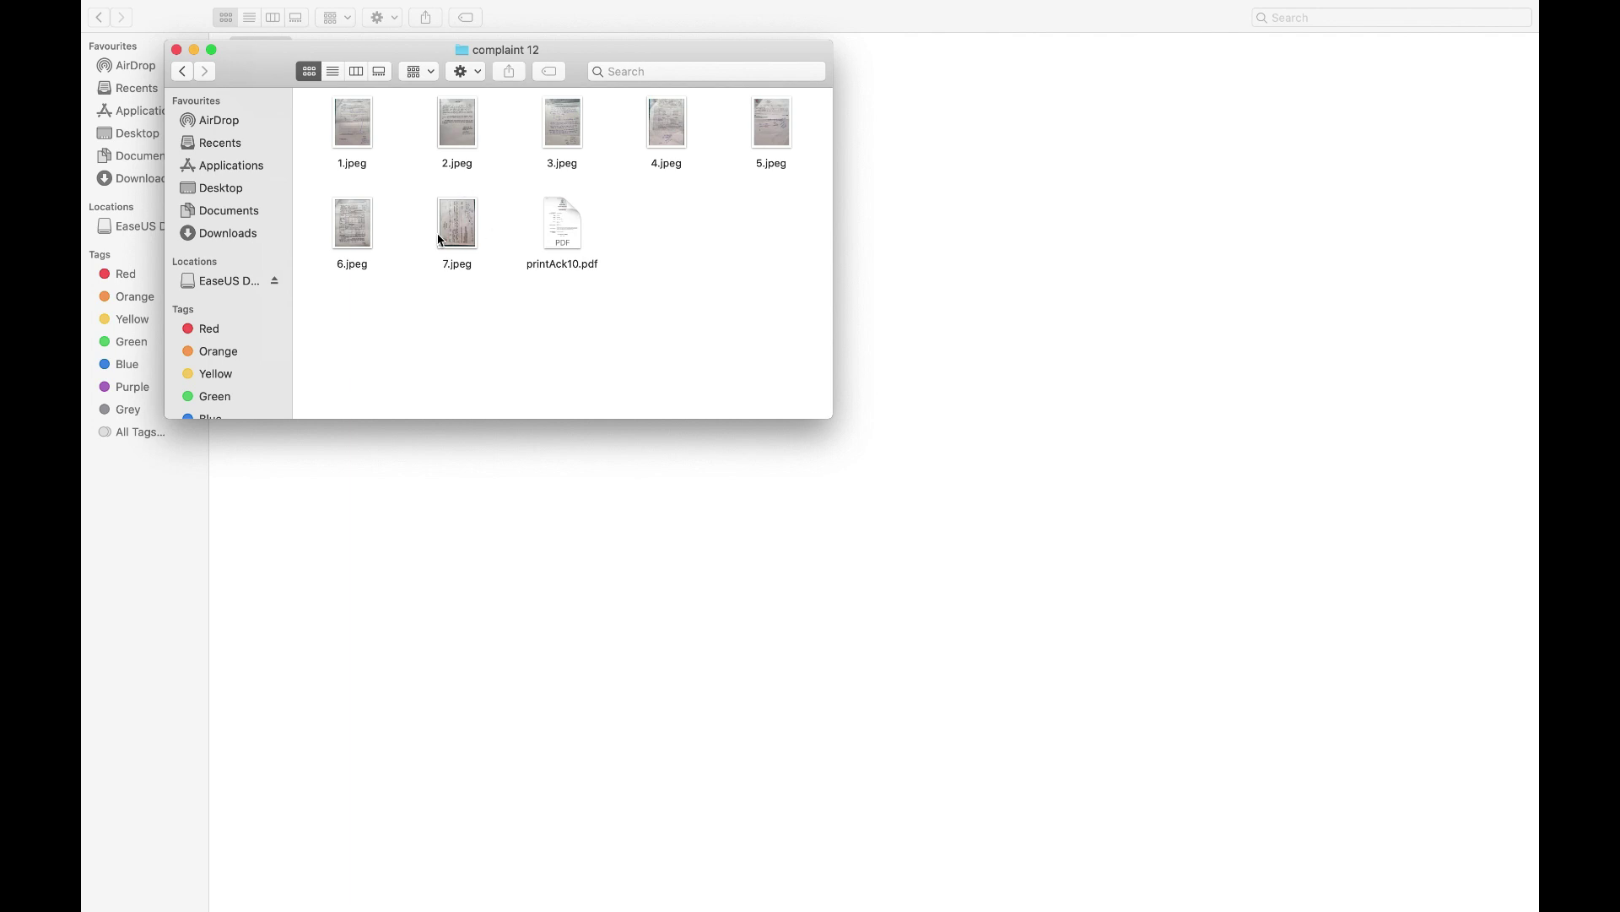
double_click(768, 128)
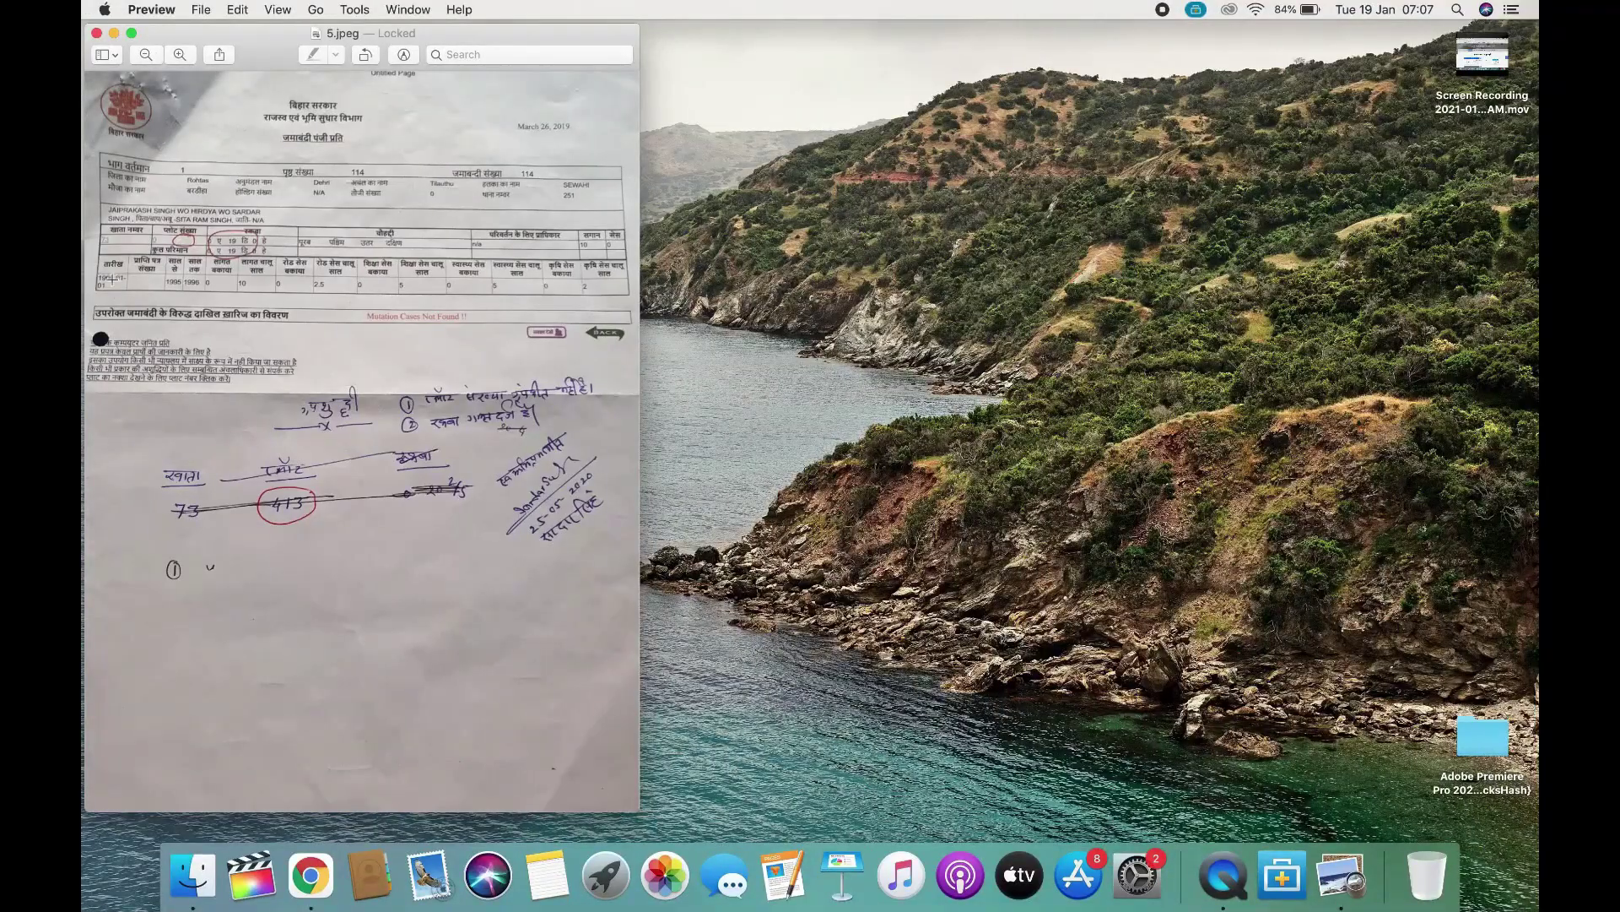
click(96, 33)
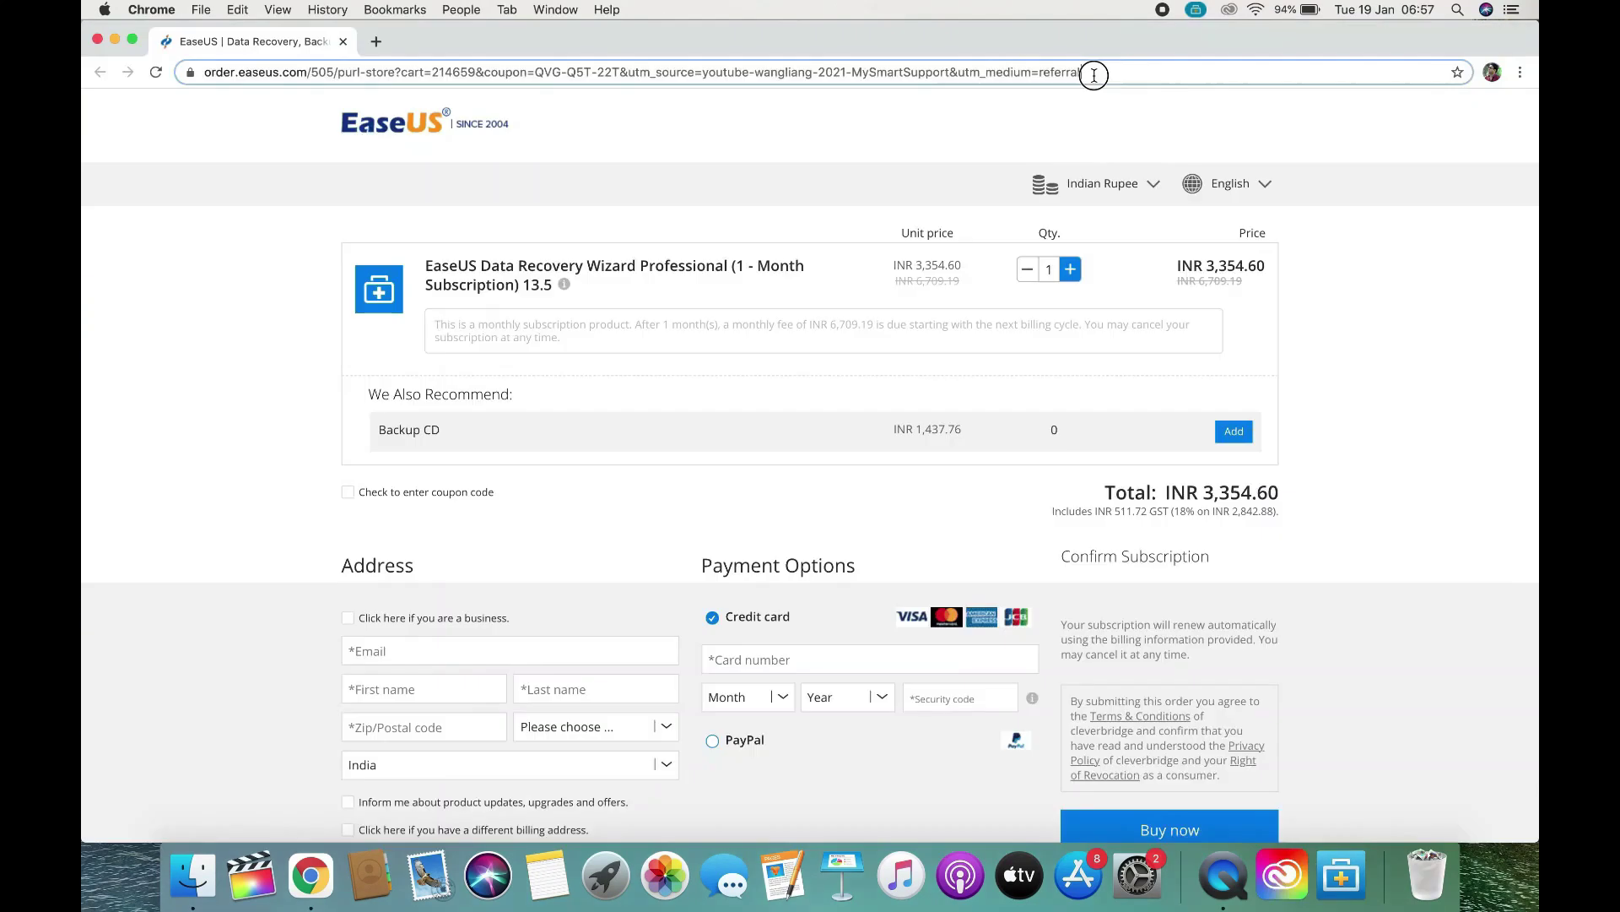
Examine the page address, product name, original price and discounted price of Data Recovery Wizard Professional on the EaseUS order page in Chrome
click(445, 59)
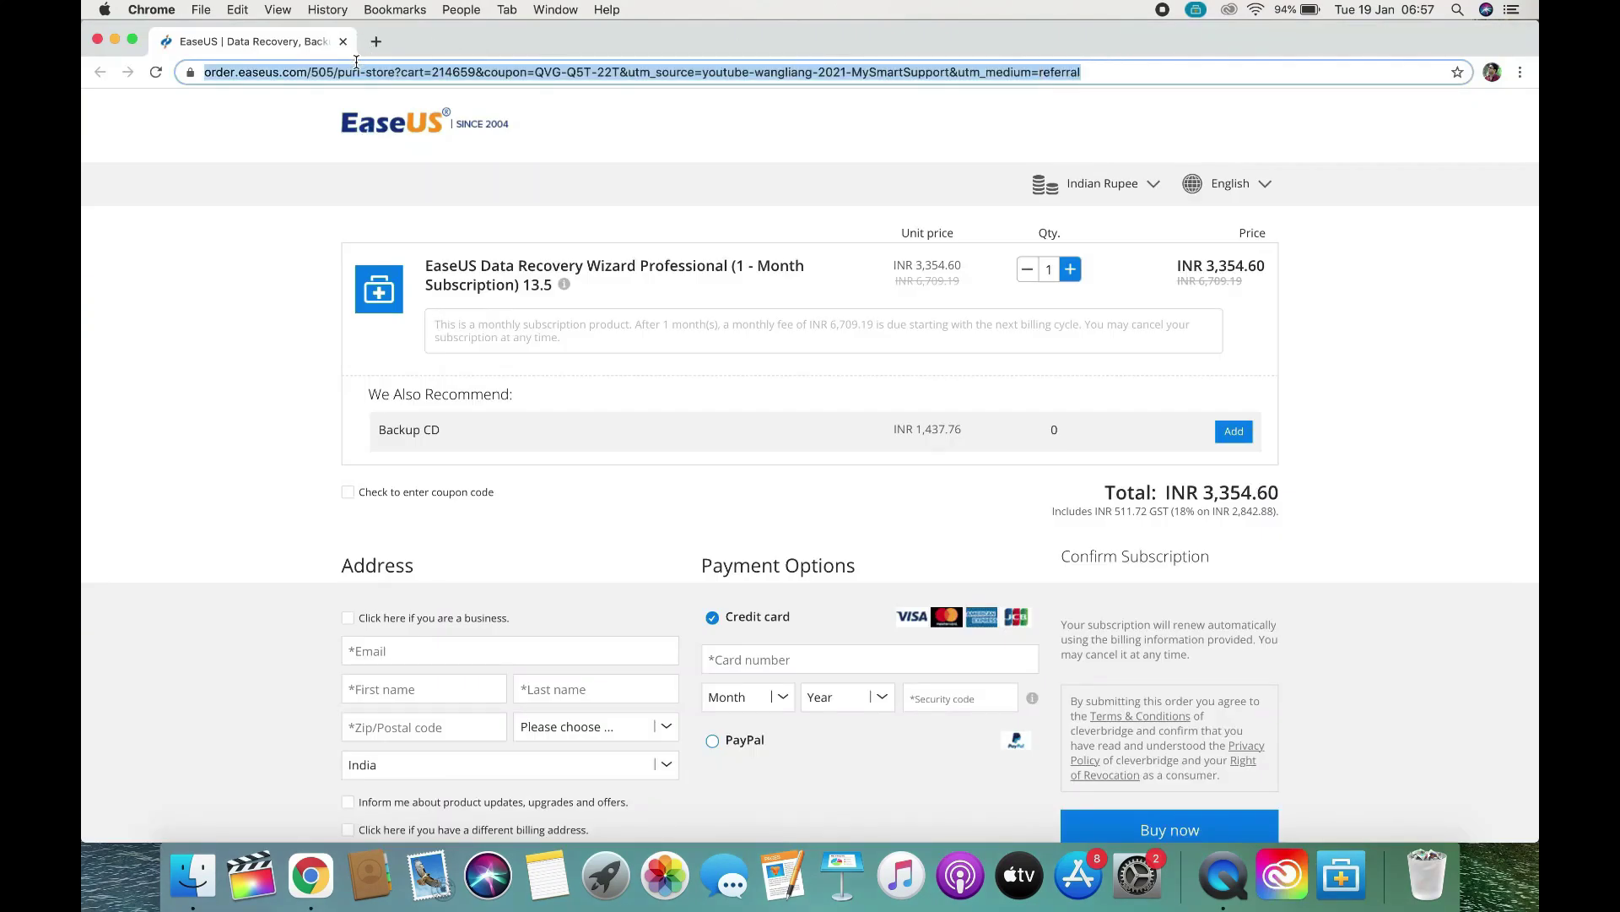
click(456, 268)
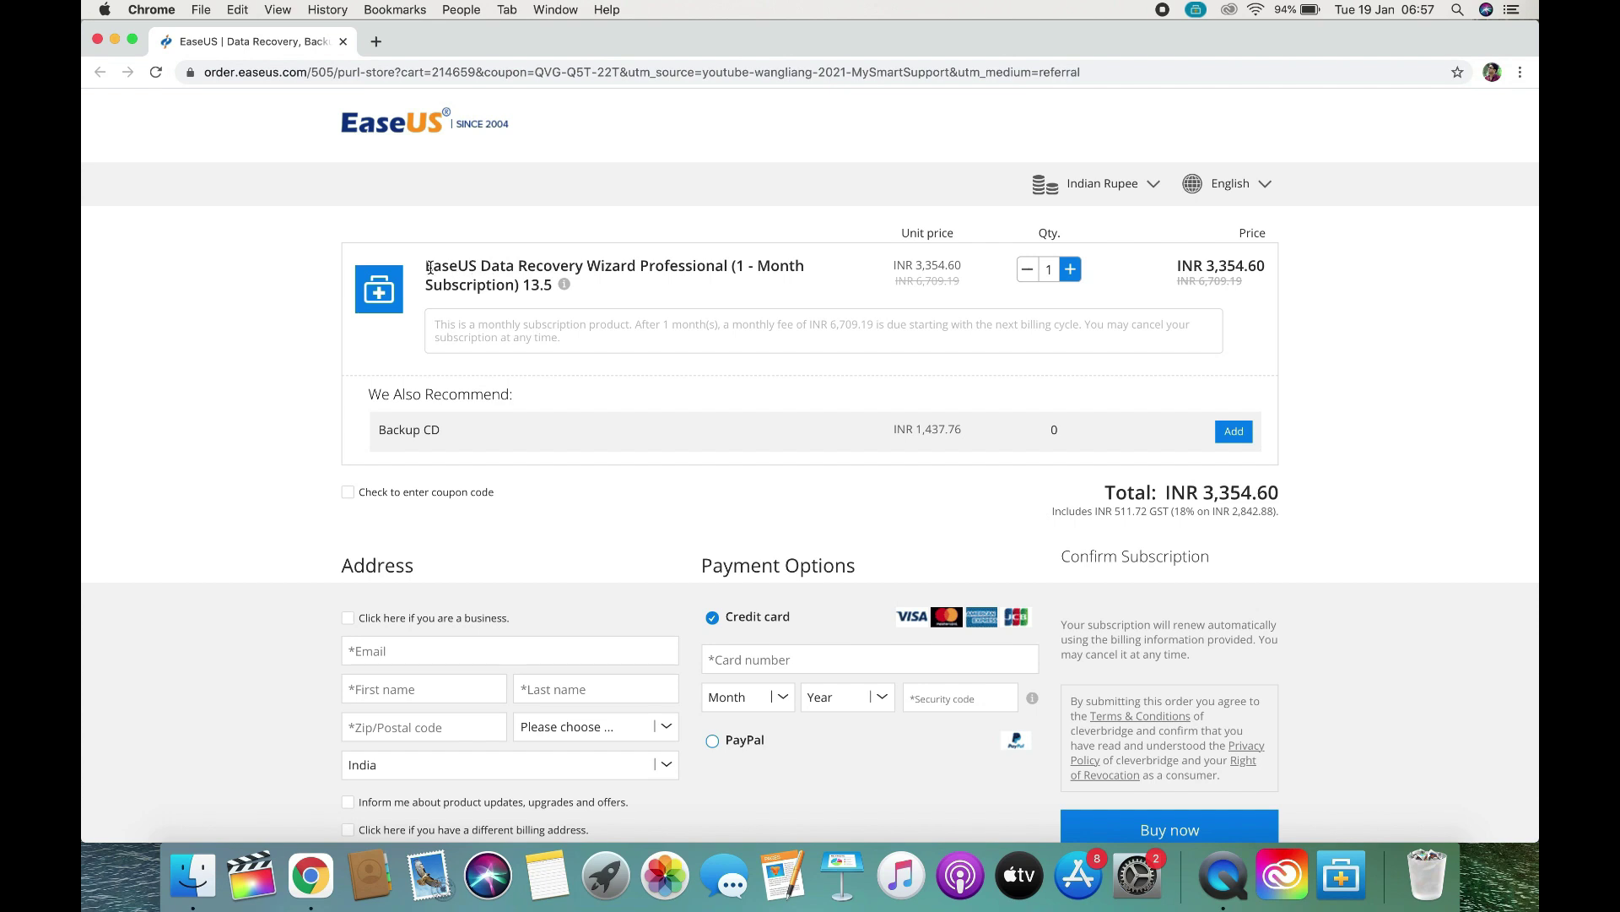
drag(430, 267, 564, 279)
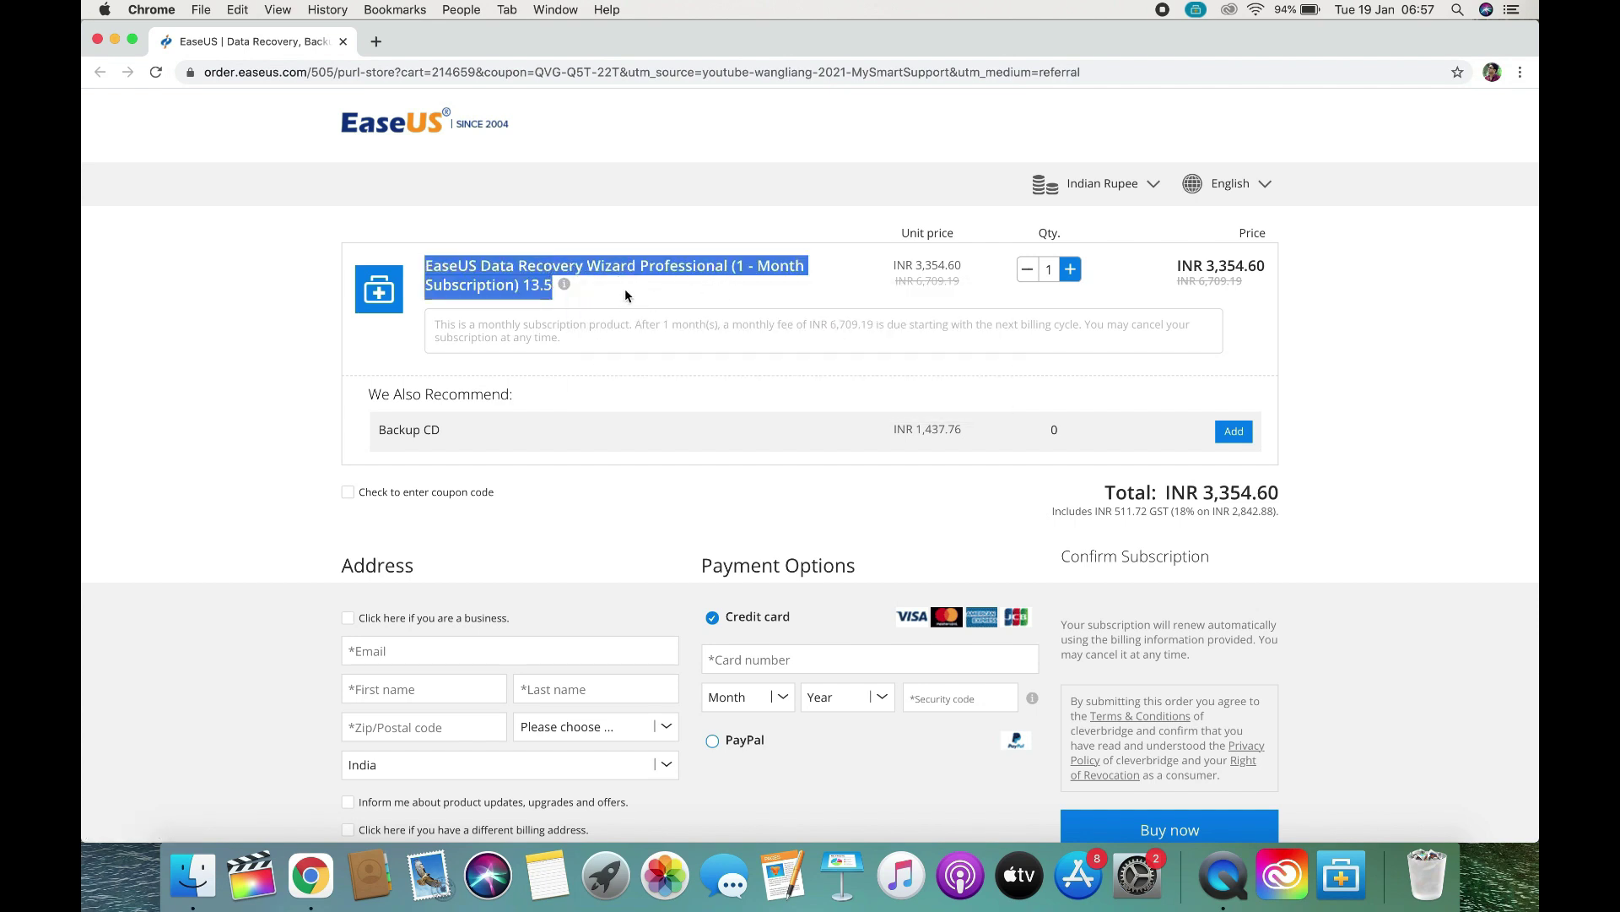
click(1178, 284)
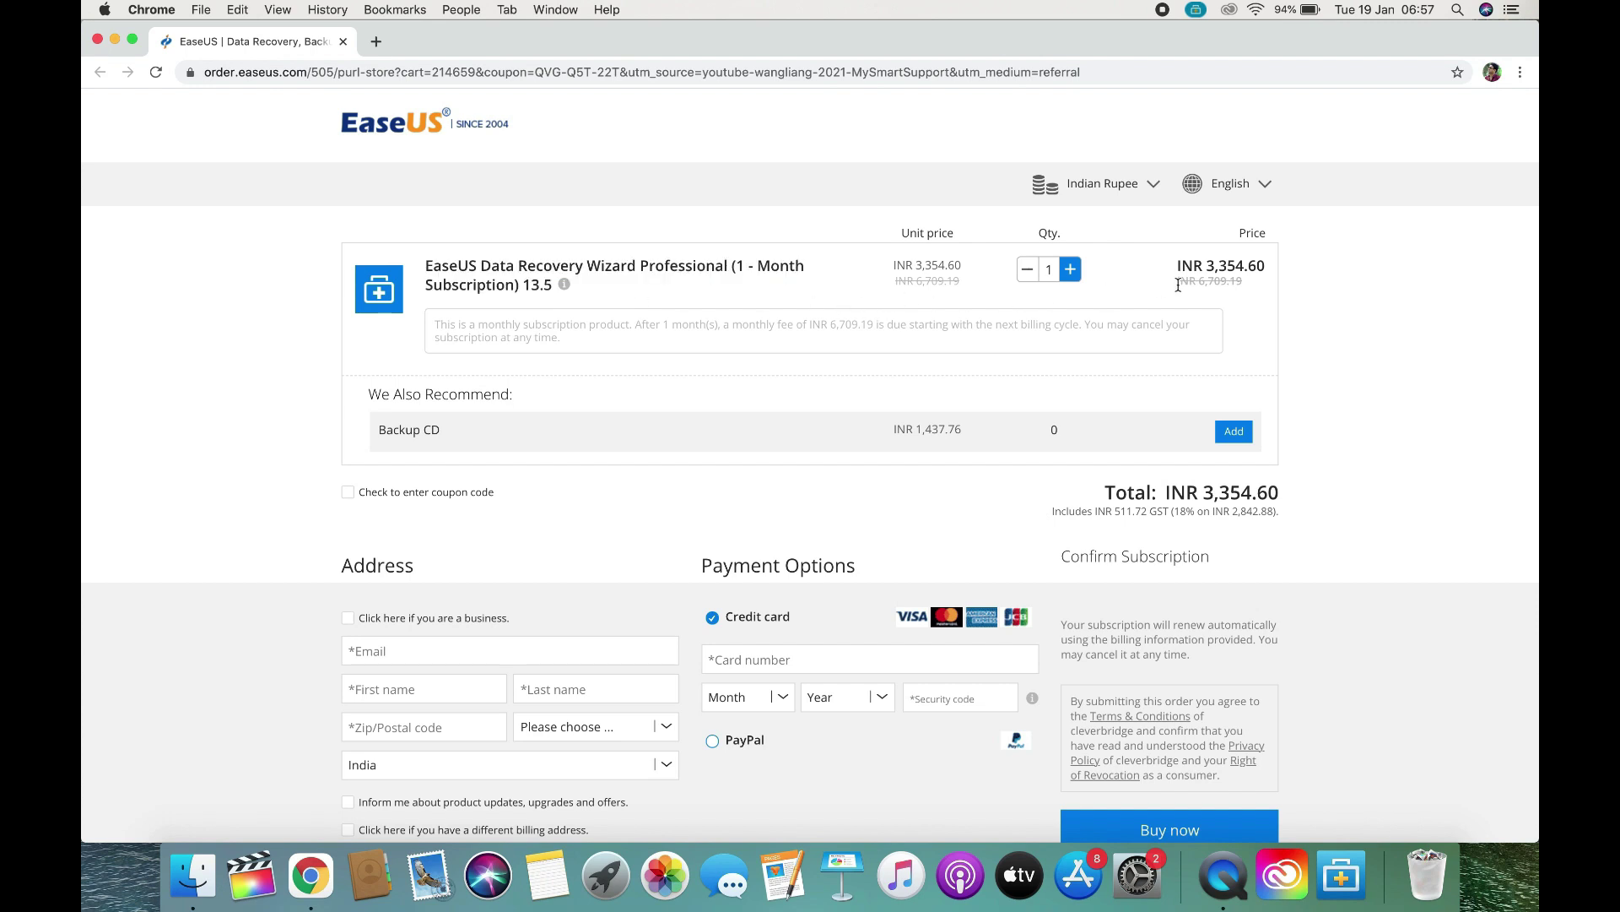
drag(1179, 284, 1259, 288)
click(1173, 270)
drag(1176, 269, 1204, 266)
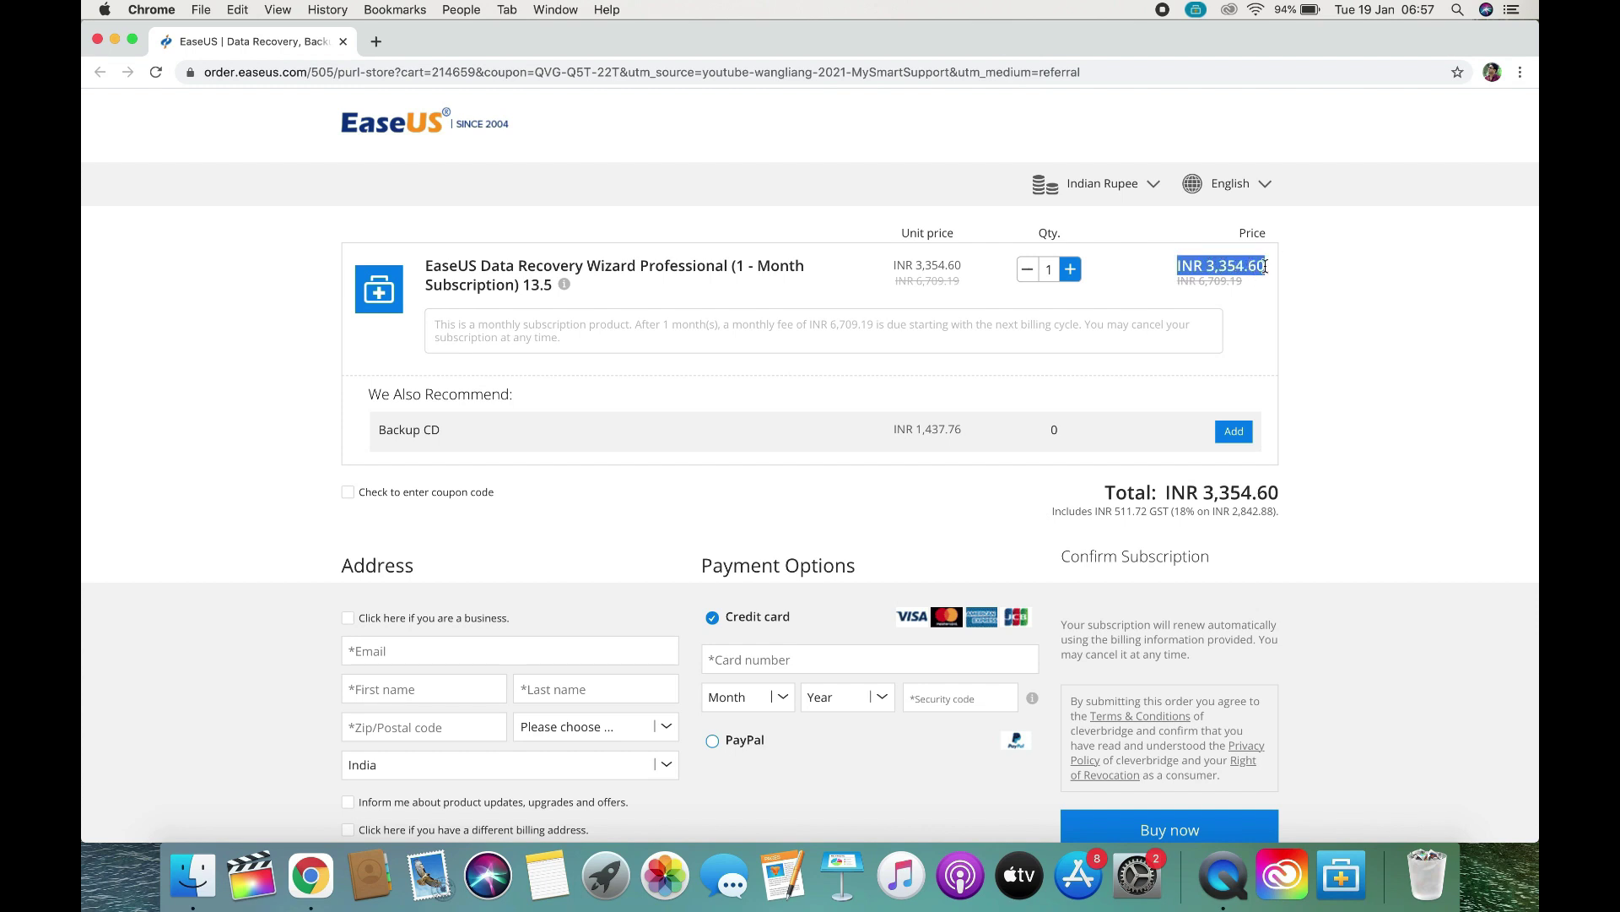